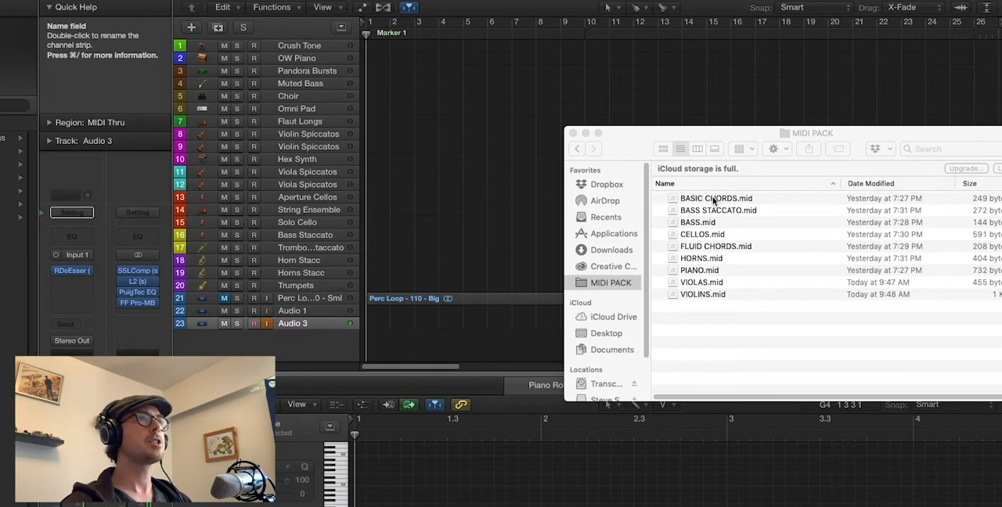
Place BASIC CHORDS.mid from the MIDI PACK folder on the Crush Tone track at bar 1 and play it
{"action": "left_click_drag", "start_coordinate": [718, 200], "coordinate": [382, 46]}
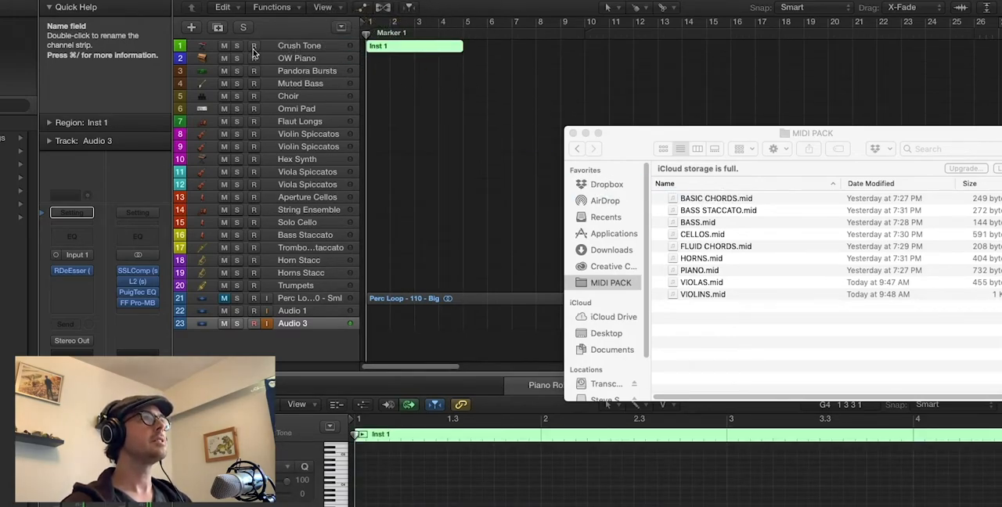
{"action": "left_click", "coordinate": [382, 82]}
{"action": "key", "text": "space"}
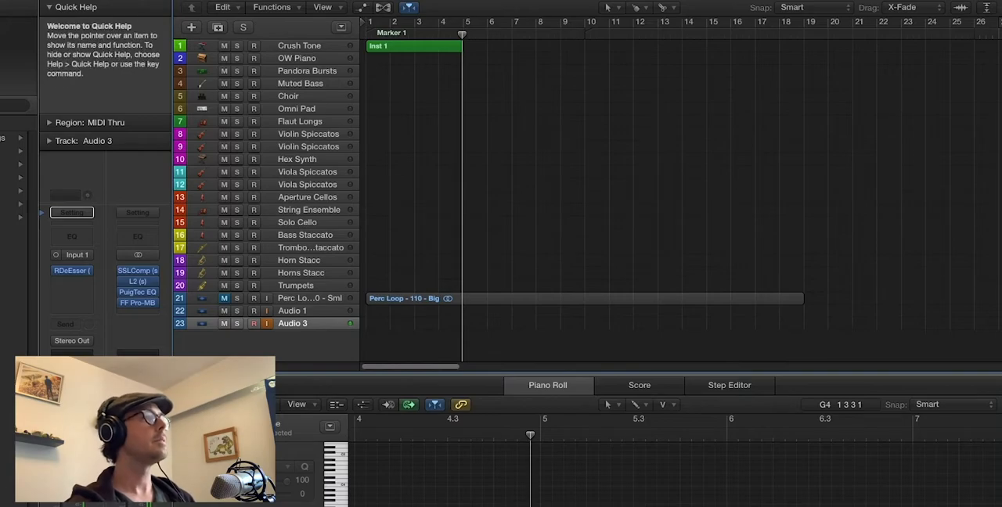
Place PIANO.mid from the Finder folder on the OW Piano track at bar 1 and play the arrangement from the start
{"action": "key", "text": "super+Tab"}
{"action": "left_click_drag", "start_coordinate": [695, 259], "coordinate": [373, 58]}
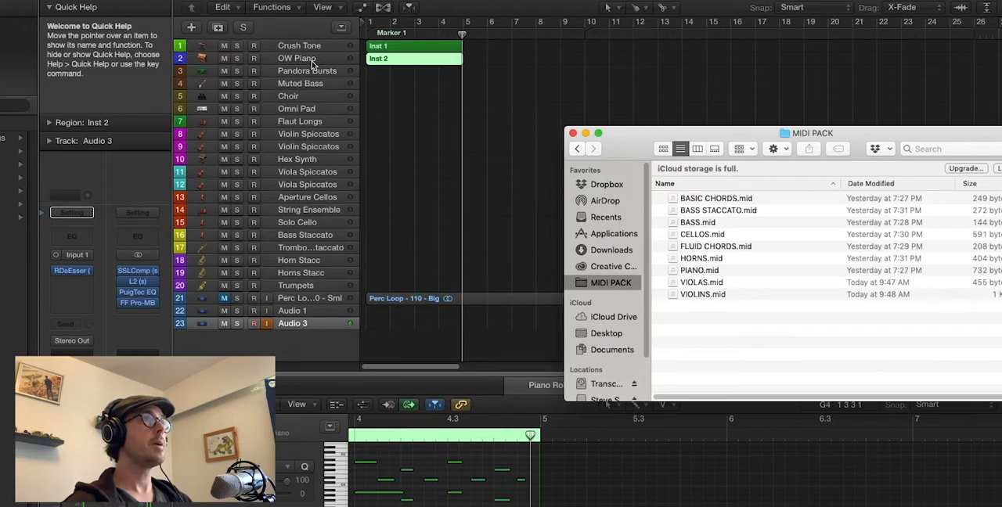
{"action": "left_click", "coordinate": [440, 108]}
{"action": "key", "text": "Return"}
{"action": "key", "text": "space"}
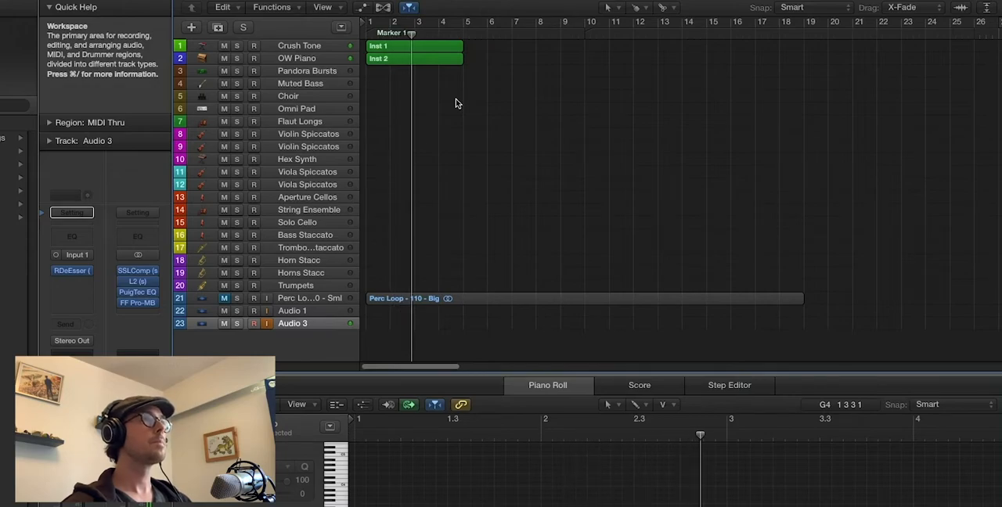
{"action": "scroll", "coordinate": [457, 101], "scroll_direction": "up", "scroll_amount": 3}
{"action": "scroll", "coordinate": [456, 101], "scroll_direction": "up", "scroll_amount": 5}
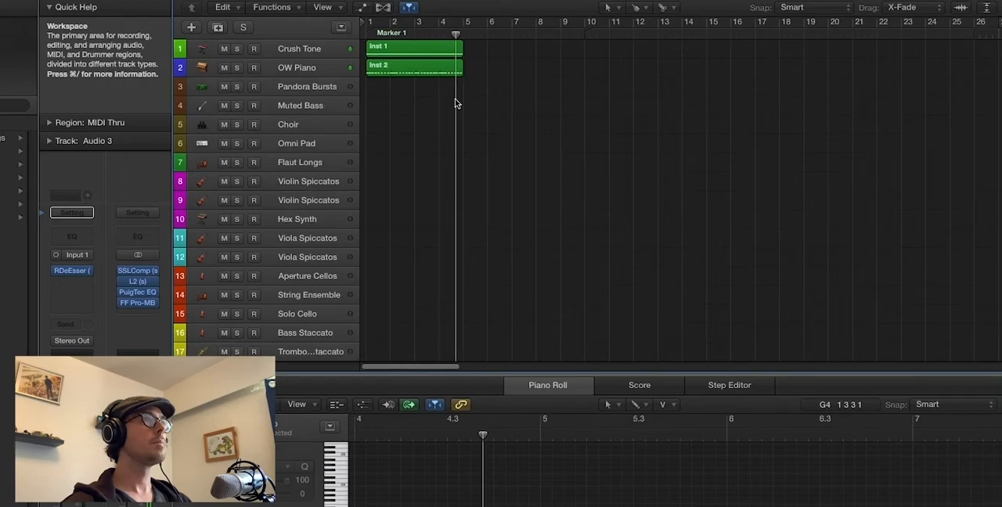
Place BASS.mid from the Finder folder on the Pandora Bursts track at bar 1 and play the arrangement from the start
{"action": "key", "text": "super+Tab"}
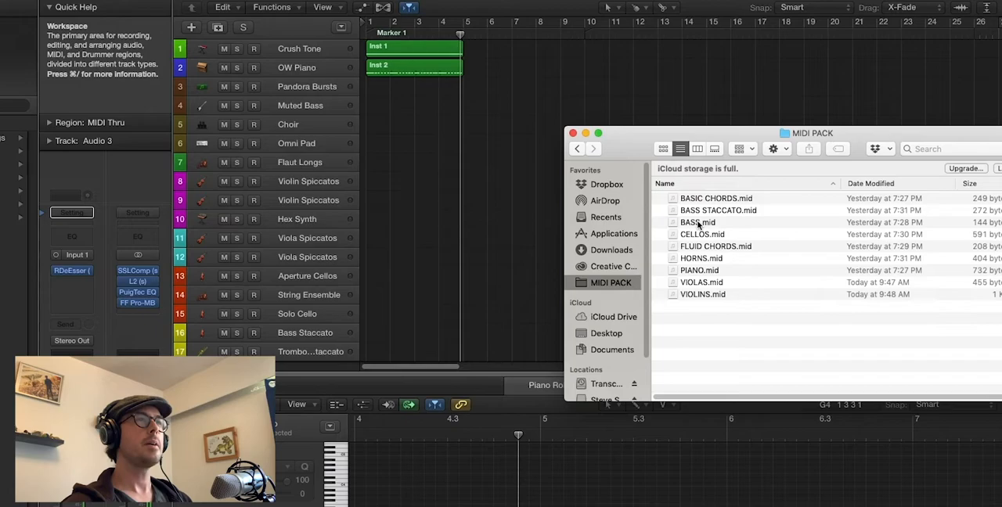
{"action": "left_click_drag", "start_coordinate": [699, 224], "coordinate": [372, 87]}
{"action": "left_click", "coordinate": [405, 131]}
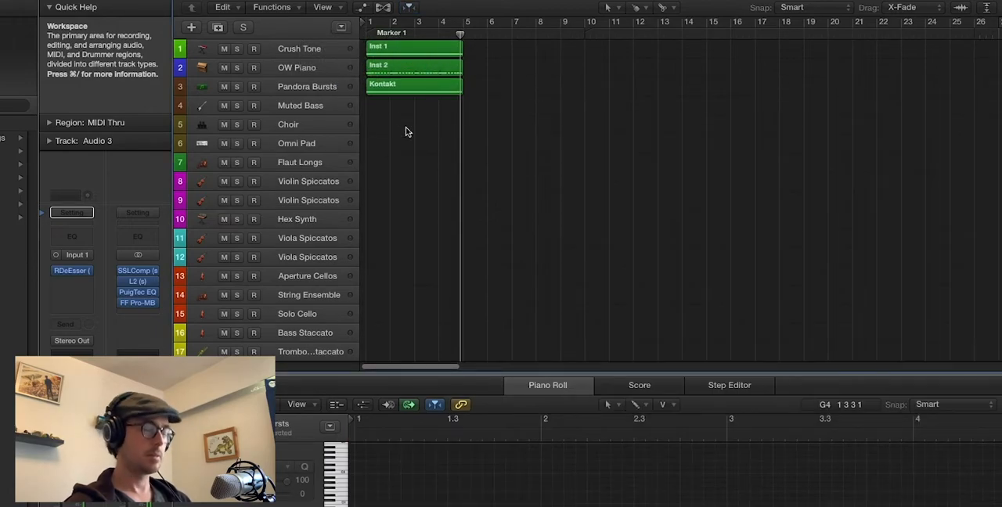
{"action": "key", "text": "Return"}
{"action": "key", "text": "space"}
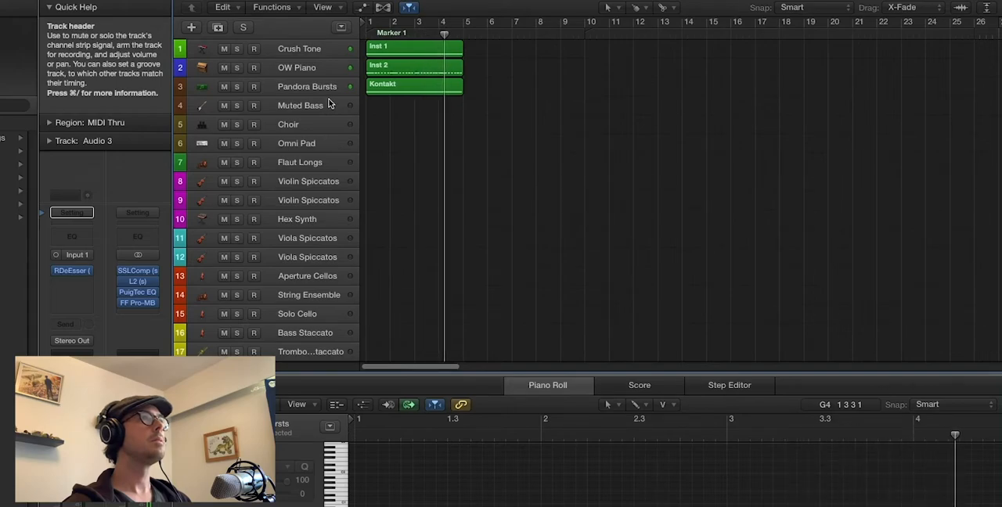
{"action": "key", "text": "space"}
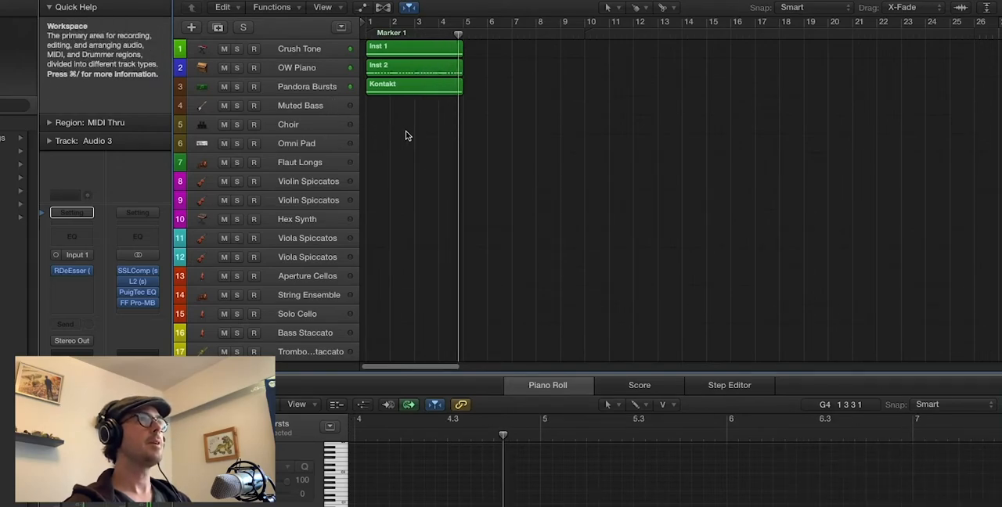
Copy the Pandora Bursts bass region to the Muted Bass track at bar 1 and audition that track in solo
{"action": "key", "text": "Return"}
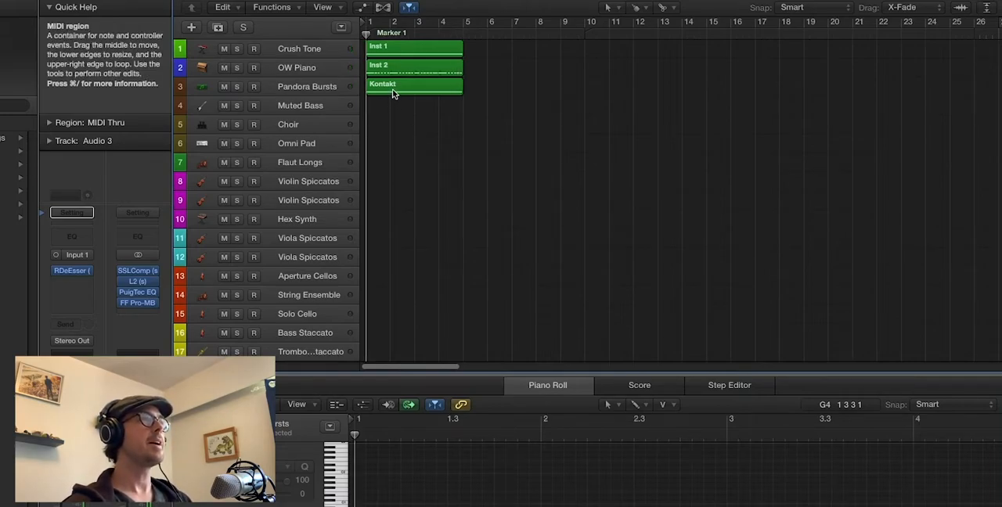
{"action": "left_click_drag", "start_coordinate": [392, 88], "coordinate": [391, 106]}
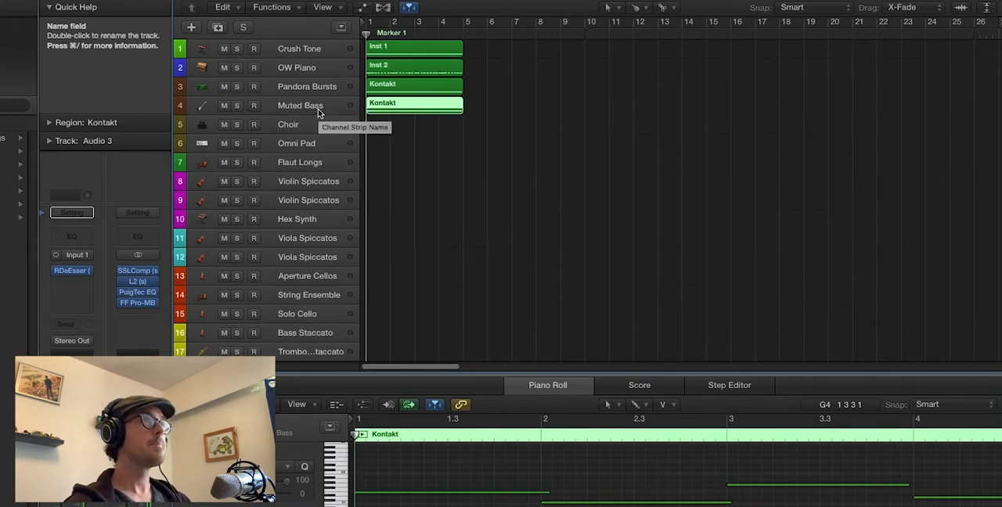
{"action": "left_click", "coordinate": [237, 105]}
{"action": "key", "text": "space"}
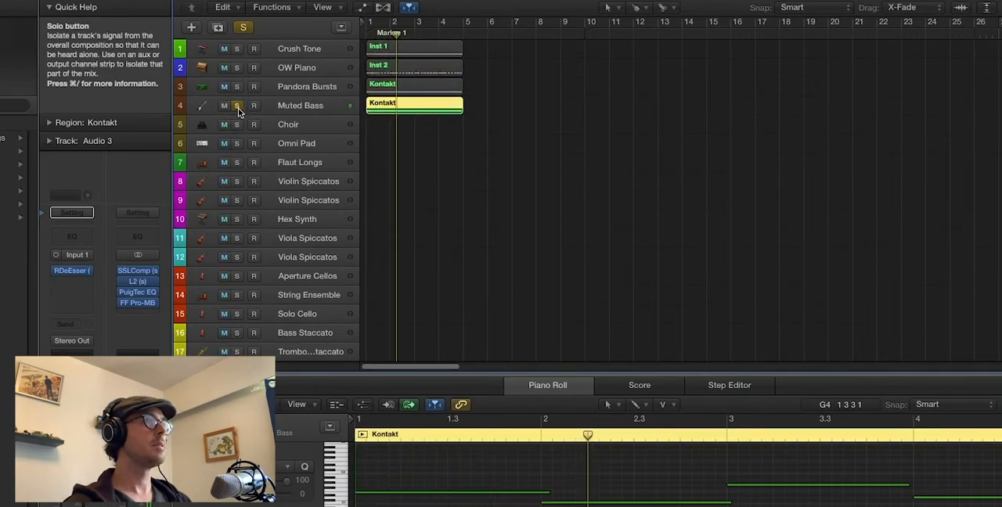
{"action": "key", "text": "space"}
{"action": "left_click", "coordinate": [237, 106]}
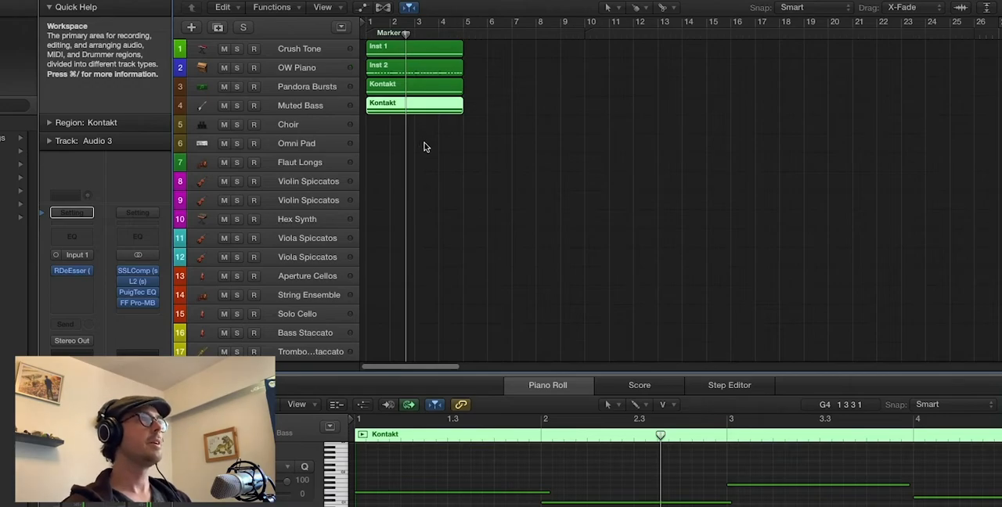
Place FLUID CHORDS.mid from the Finder folder on the Choir track at bar 1 and trim the region to four bars
{"action": "key", "text": "super+Tab"}
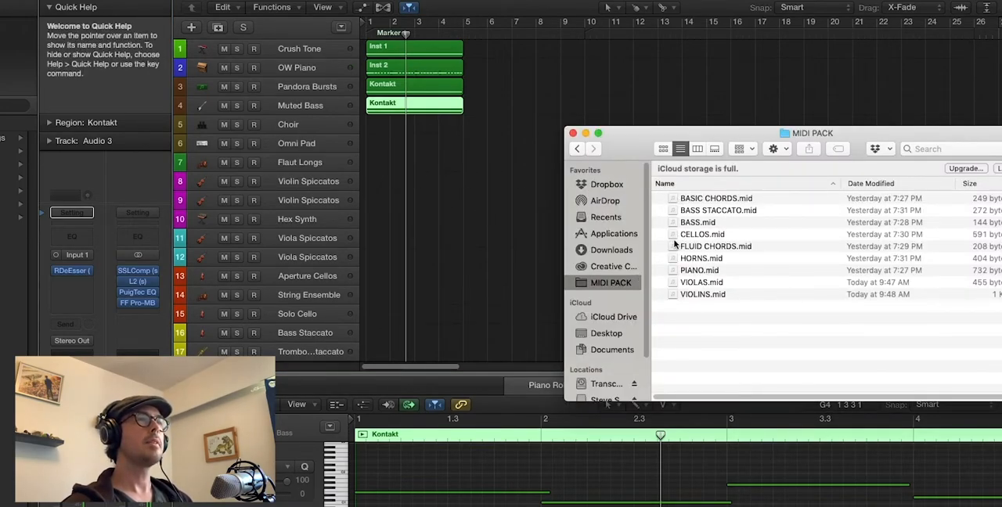
{"action": "left_click_drag", "start_coordinate": [719, 247], "coordinate": [366, 125]}
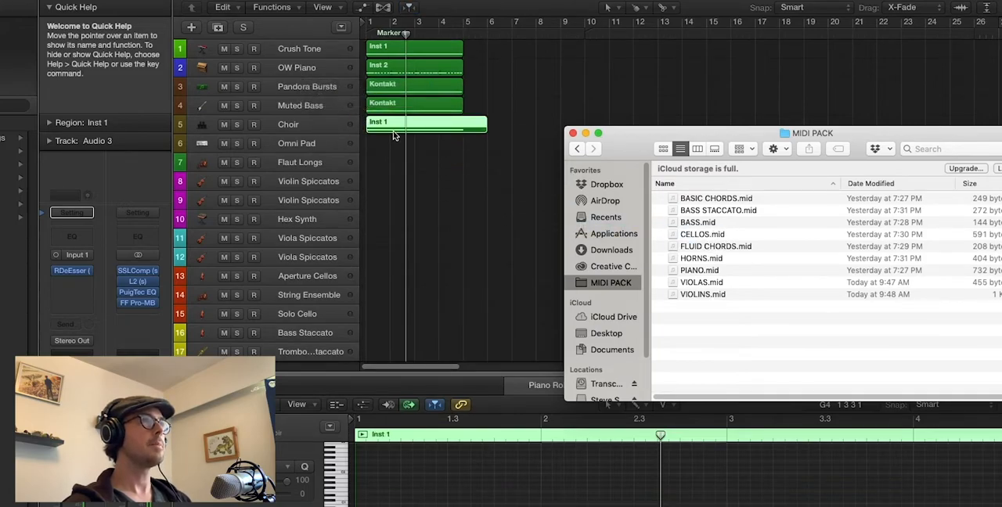
{"action": "left_click", "coordinate": [471, 152]}
{"action": "left_click_drag", "start_coordinate": [486, 129], "coordinate": [462, 130]}
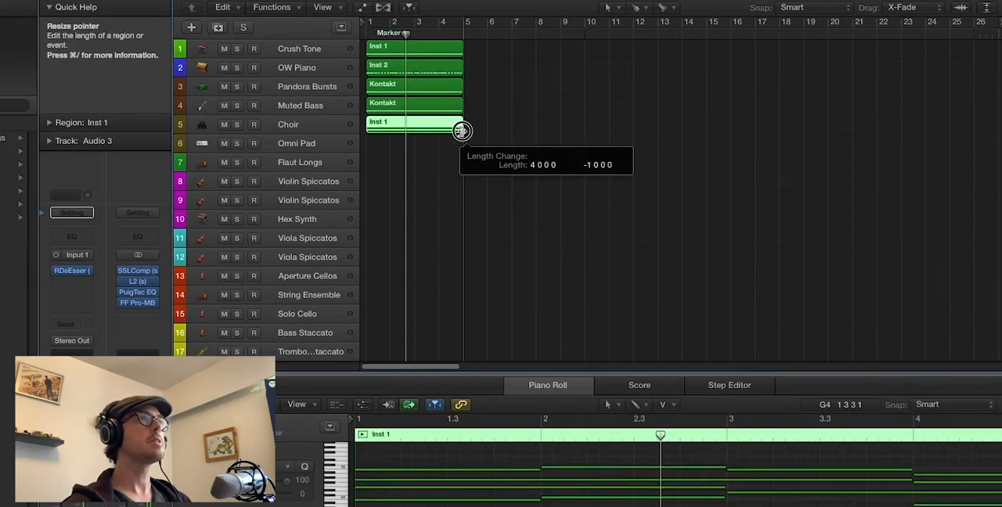
Audition the Choir track in solo from the start of the project, with its solo cleared at the end
{"action": "left_click", "coordinate": [237, 125]}
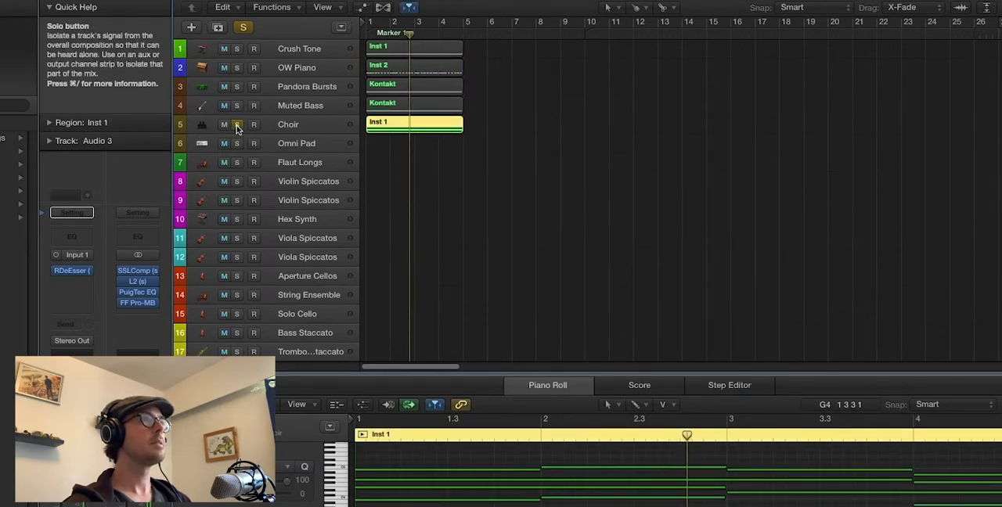
{"action": "key", "text": "space"}
{"action": "key", "text": "Return"}
{"action": "key", "text": "space"}
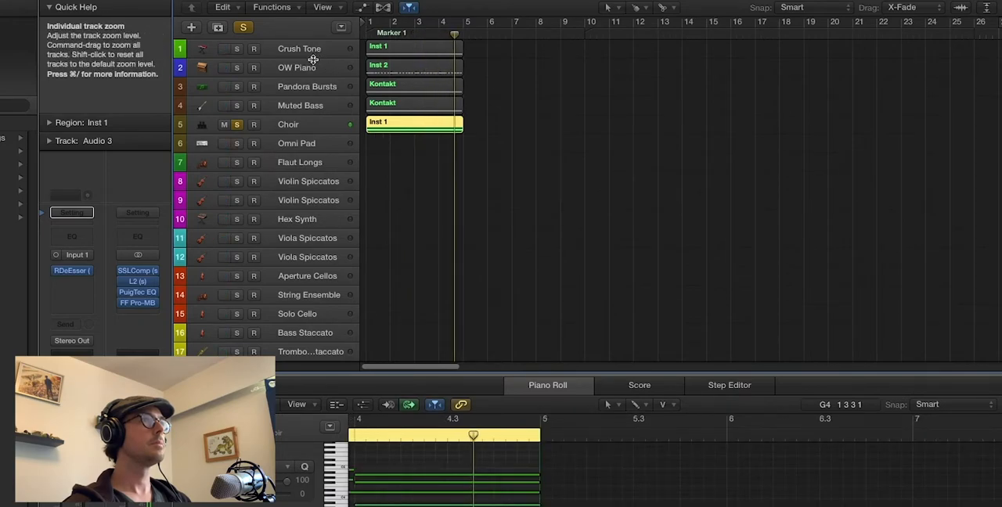
{"action": "left_click", "coordinate": [236, 124]}
Copy the Choir region to the Omni Pad track at bar 1 and audition that track in solo from the start
{"action": "left_click_drag", "start_coordinate": [394, 130], "coordinate": [396, 140]}
{"action": "key", "text": "super+Down"}
{"action": "key", "text": "super+Down"}
{"action": "key", "text": "super+Down"}
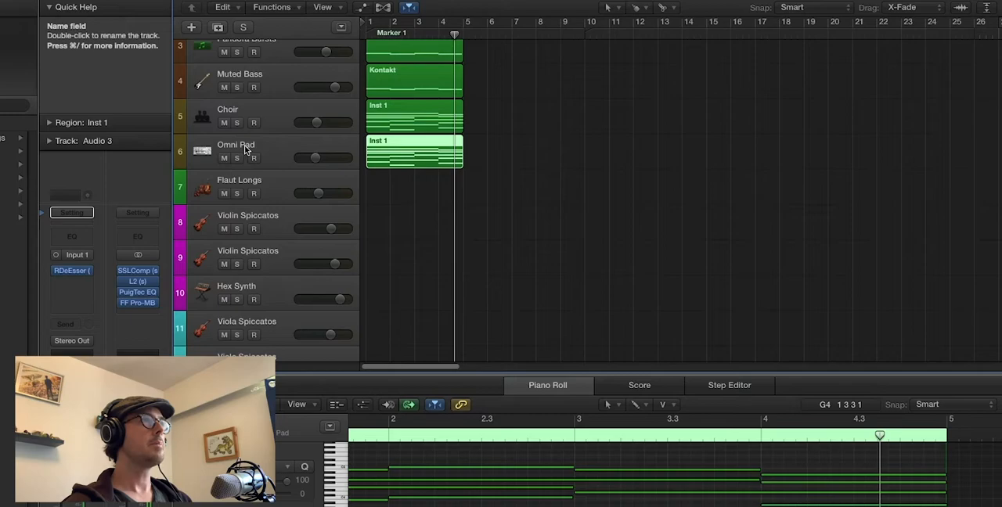
{"action": "key", "text": "Return"}
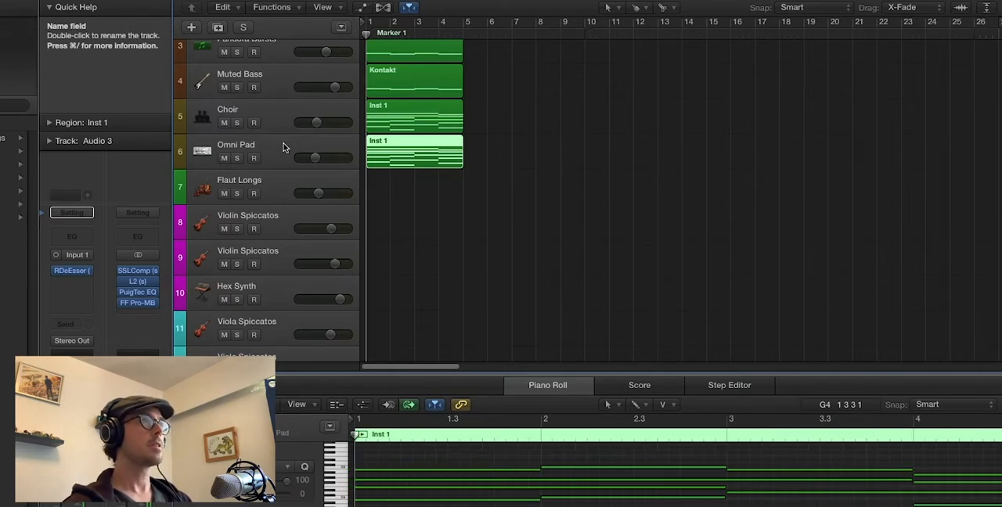
{"action": "left_click", "coordinate": [237, 159]}
{"action": "key", "text": "space"}
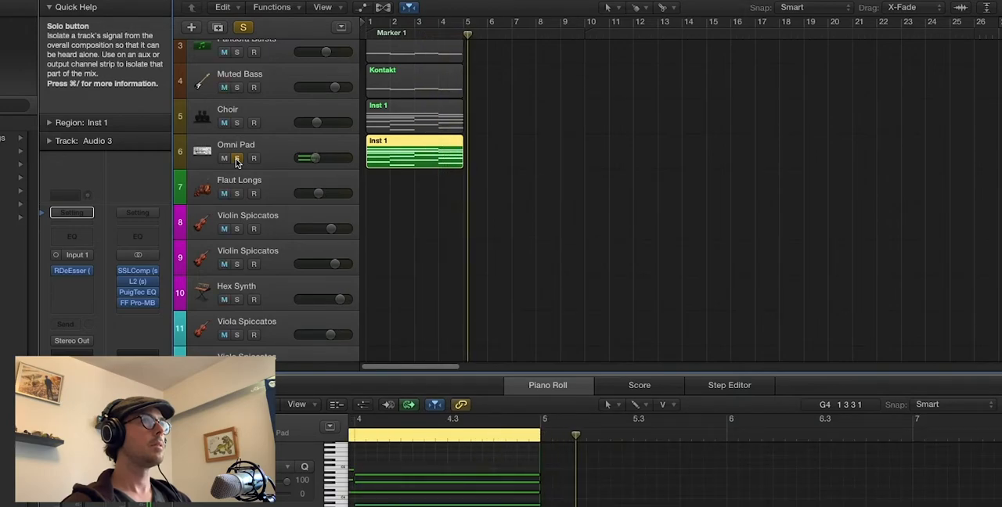
{"action": "left_click", "coordinate": [237, 159]}
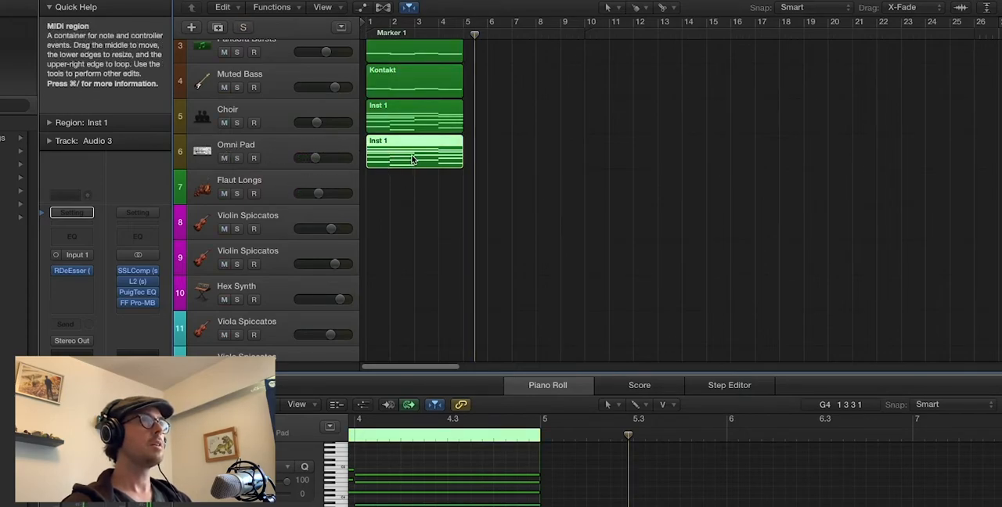
Copy the Omni Pad region to the Flaut Longs track at bar 1 and audition that track in solo
{"action": "left_click_drag", "start_coordinate": [408, 160], "coordinate": [402, 187]}
{"action": "key", "text": "Return"}
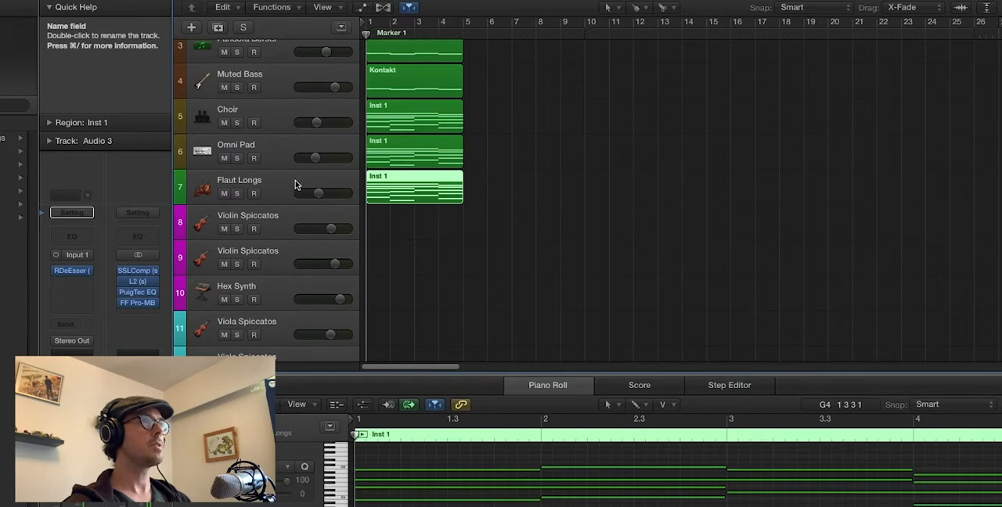
{"action": "left_click", "coordinate": [237, 194]}
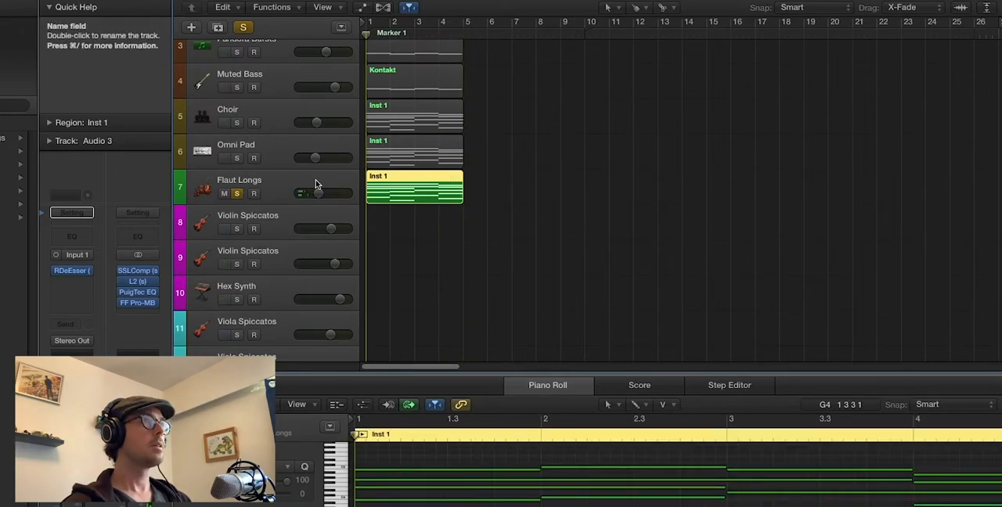
{"action": "left_click", "coordinate": [233, 193]}
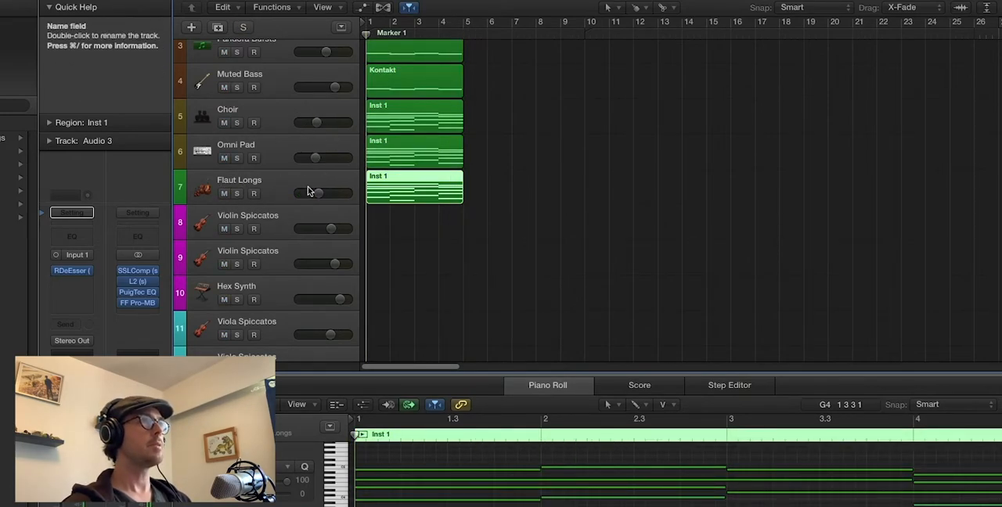
Solo the Choir, Omni Pad and Flaut Longs tracks together to hear them combined, then clear all solos and return to the start
{"action": "left_click", "coordinate": [273, 121]}
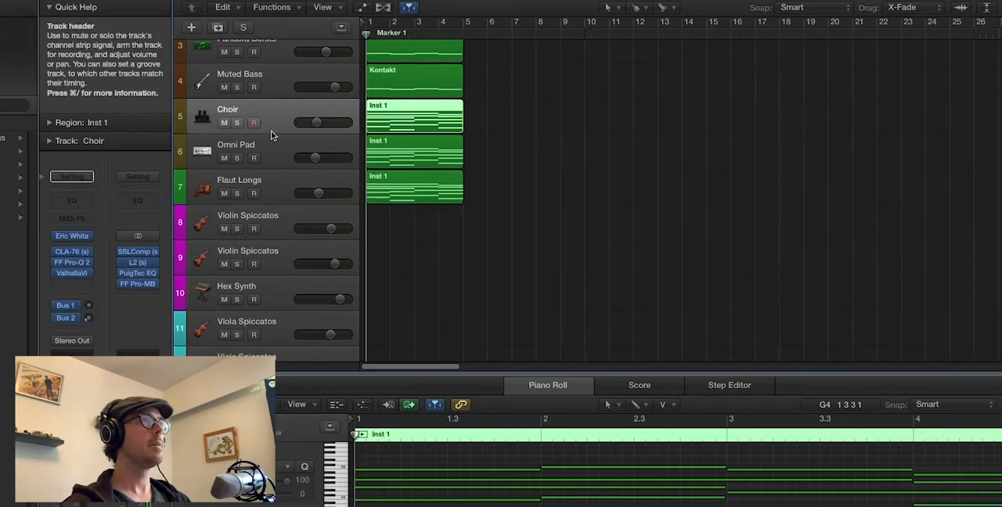
{"action": "left_click", "coordinate": [268, 192], "text": "shift"}
{"action": "left_click", "coordinate": [236, 193]}
{"action": "key", "text": "space"}
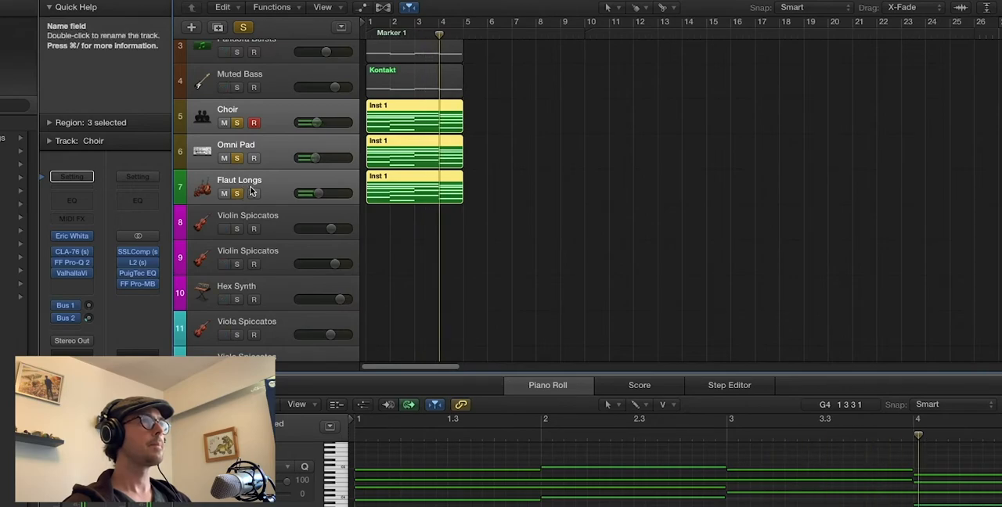
{"action": "key", "text": "super+Up"}
{"action": "key", "text": "super+Up"}
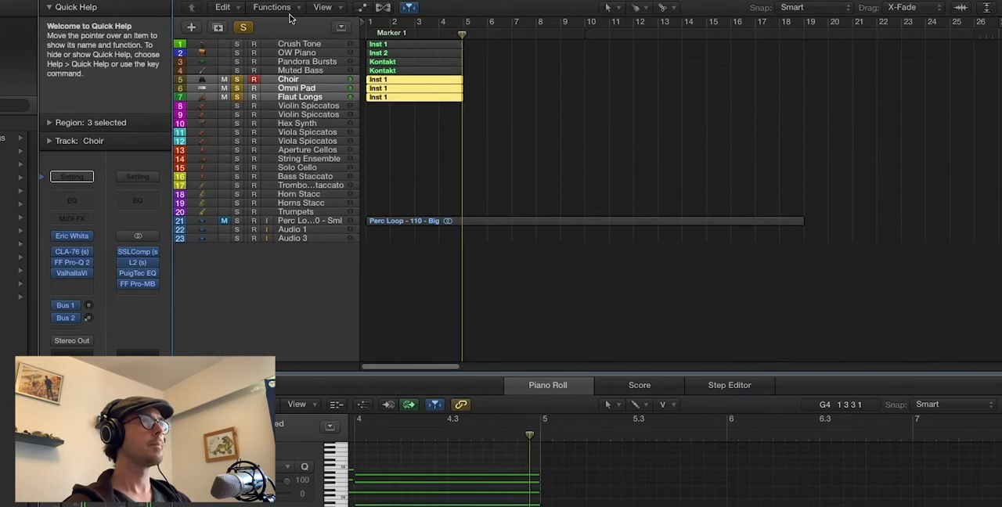
{"action": "left_click", "coordinate": [243, 28]}
{"action": "key", "text": "Return"}
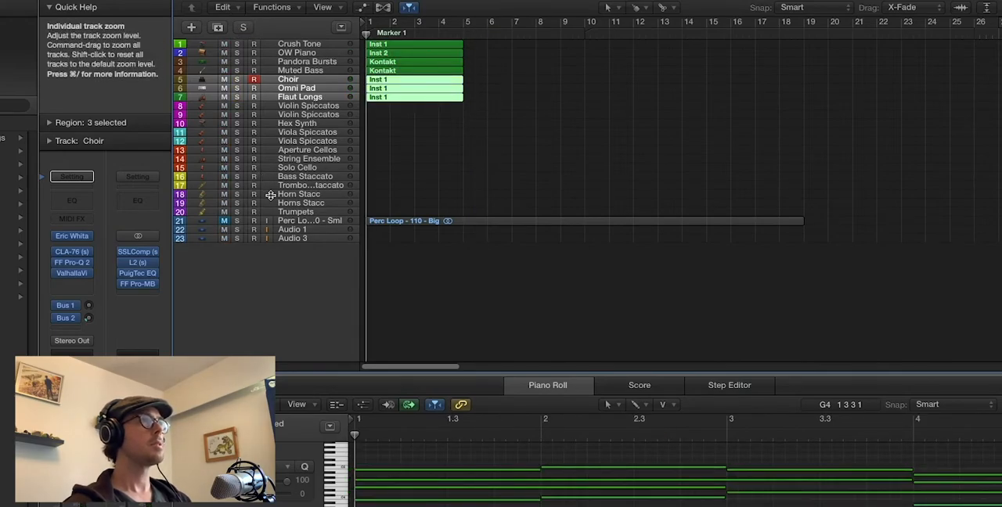
Place CELLOS.mid from the Finder folder on the Aperture Cellos track at bar 1 and play that track in solo
{"action": "left_click", "coordinate": [282, 237]}
{"action": "key", "text": "super+Down"}
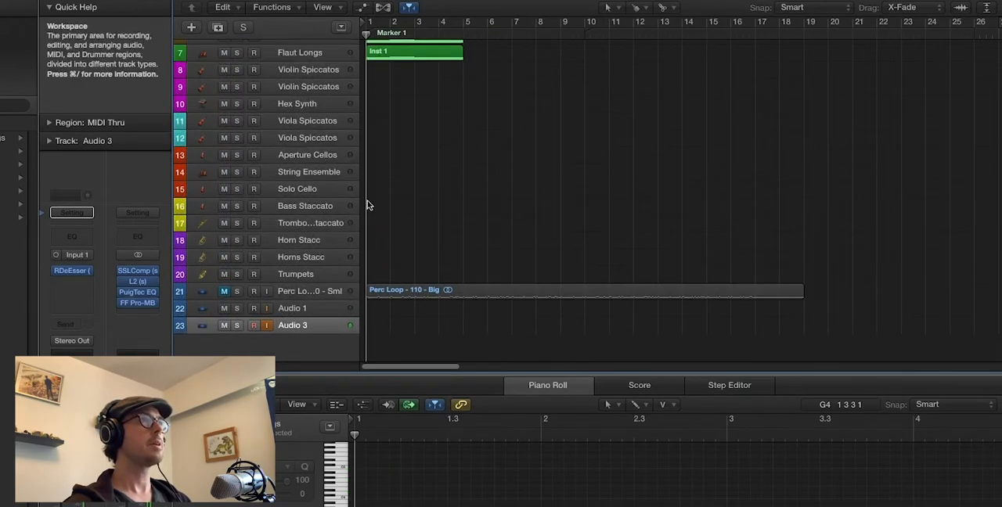
{"action": "scroll", "coordinate": [371, 195], "scroll_direction": "up", "scroll_amount": 3}
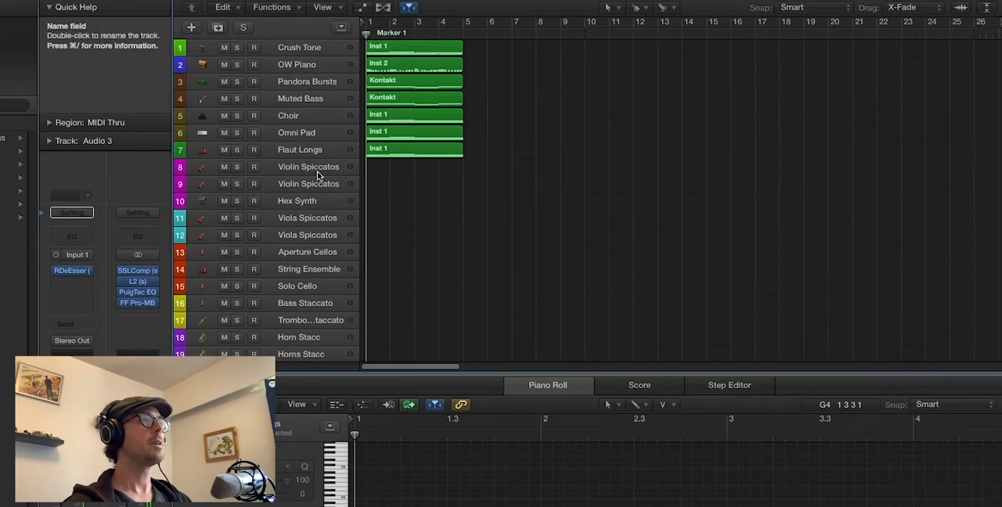
{"action": "scroll", "coordinate": [258, 266], "scroll_direction": "down", "scroll_amount": 3}
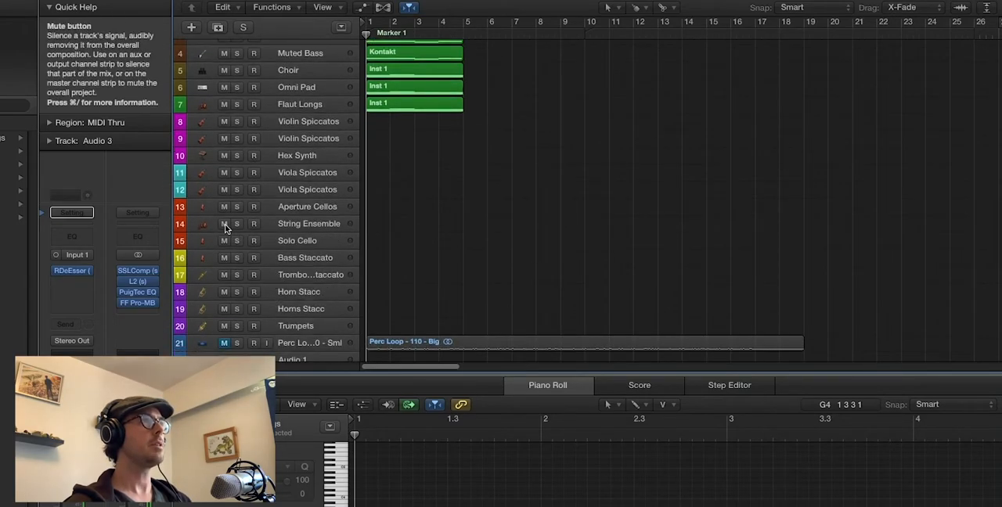
{"action": "left_click", "coordinate": [31, 504]}
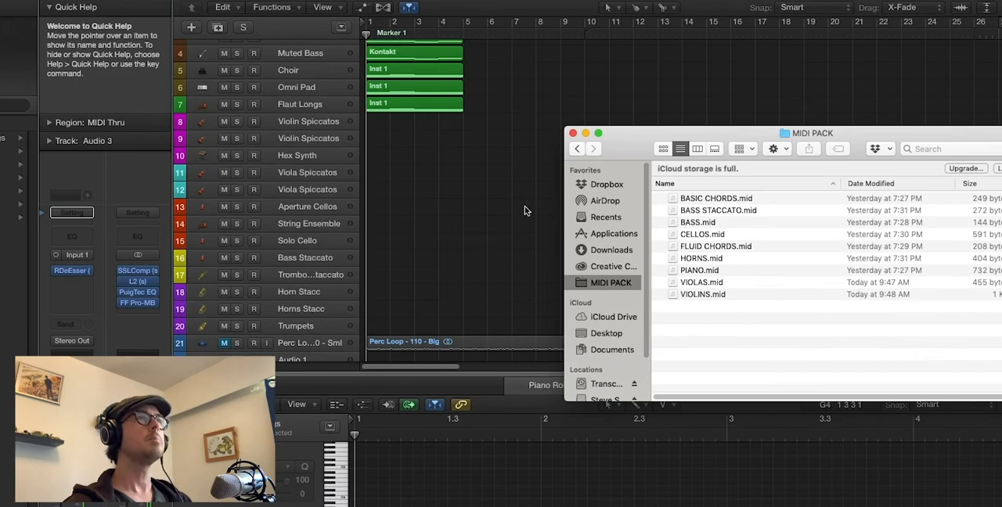
{"action": "left_click_drag", "start_coordinate": [693, 235], "coordinate": [370, 208]}
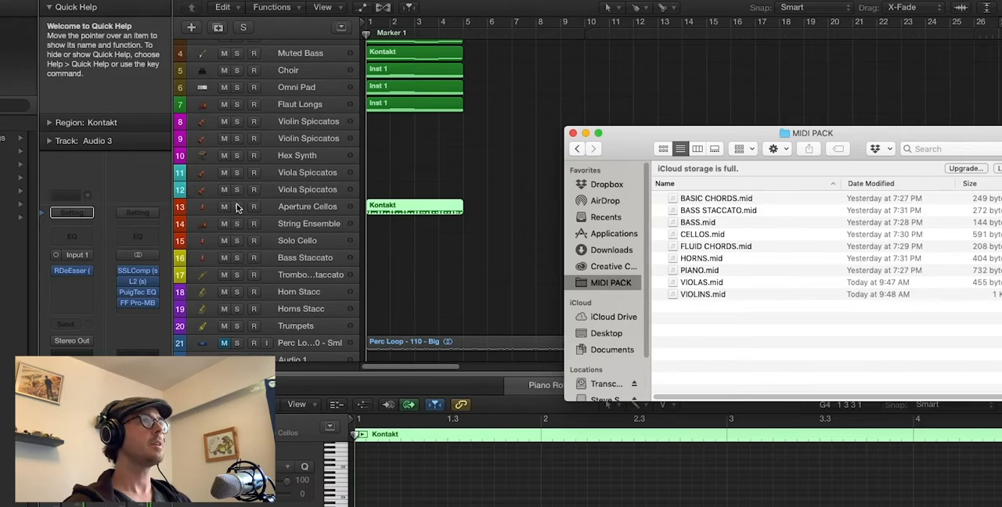
{"action": "left_click", "coordinate": [237, 207]}
{"action": "key", "text": "space"}
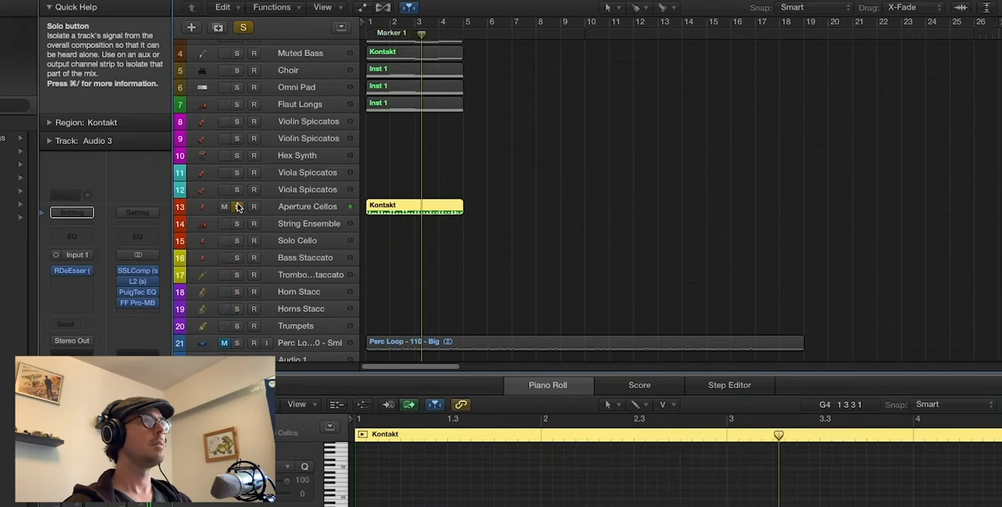
Unsolo the Aperture Cellos track and copy its region to the String Ensemble and Solo Cello tracks at bar 1
{"action": "left_click", "coordinate": [237, 206]}
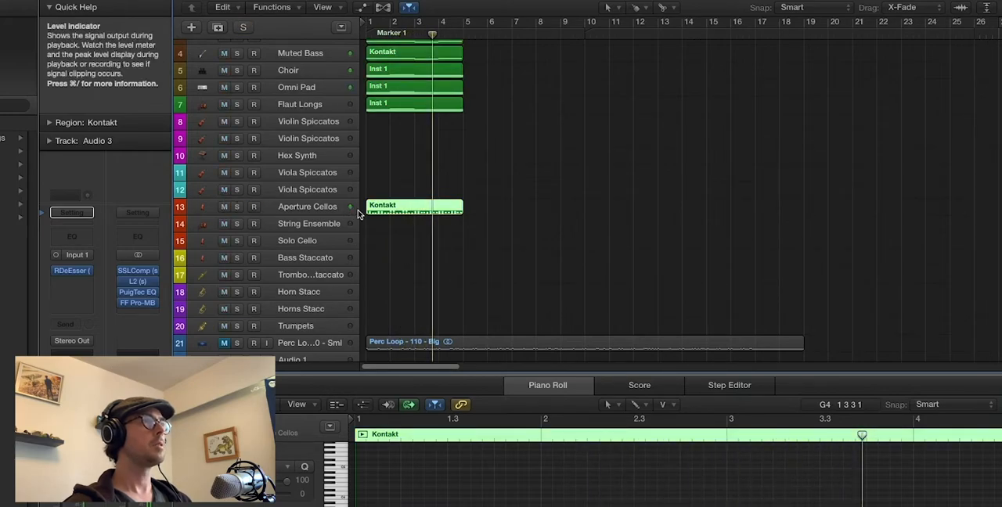
{"action": "left_click_drag", "start_coordinate": [390, 207], "coordinate": [391, 223], "text": "alt"}
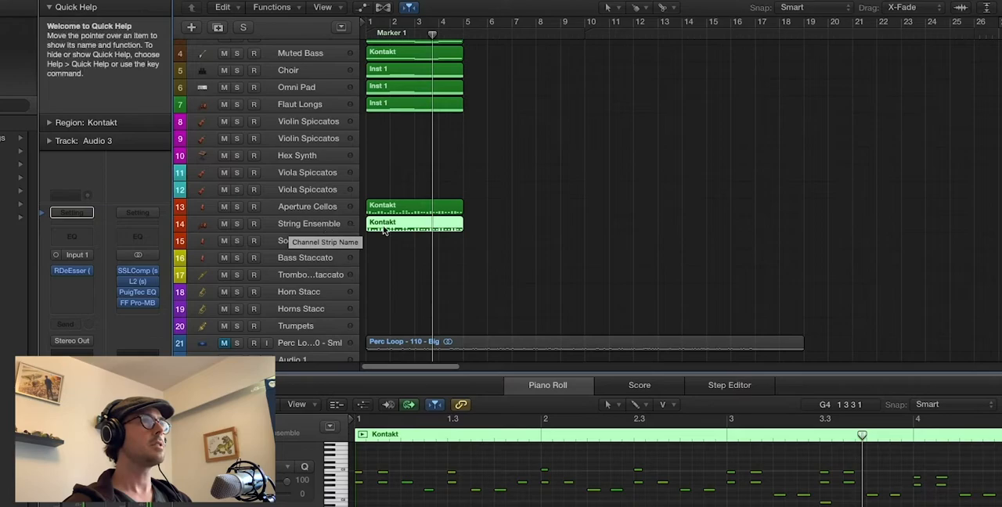
{"action": "left_click_drag", "start_coordinate": [385, 229], "coordinate": [385, 246]}
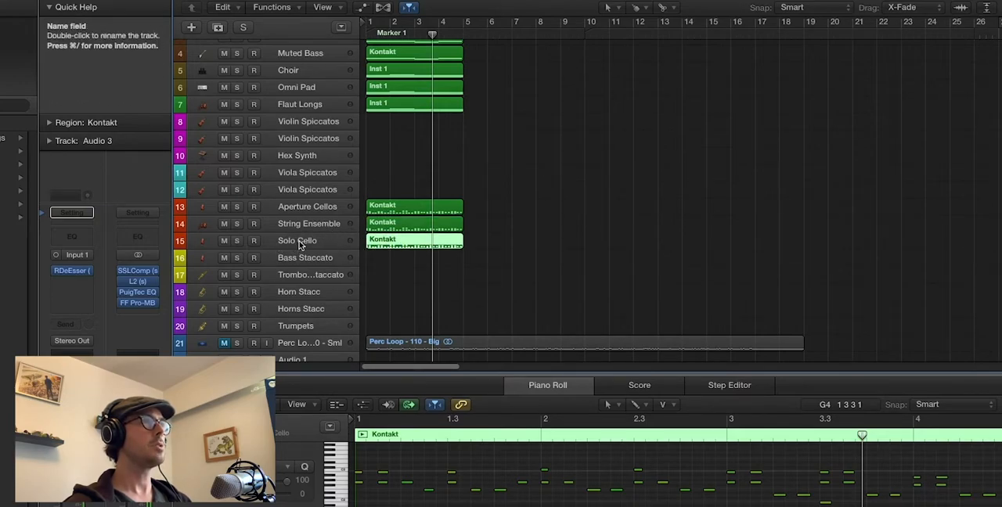
Audition the Aperture Cellos, String Ensemble and Solo Cello tracks soloed together from the start, clear all solos and select the Audio 3 track
{"action": "key", "text": "Return"}
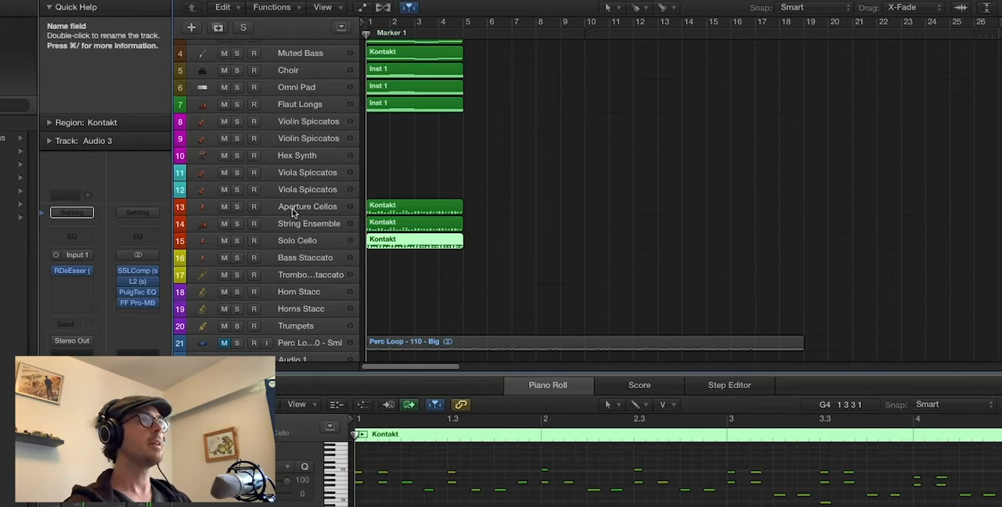
{"action": "left_click", "coordinate": [292, 211]}
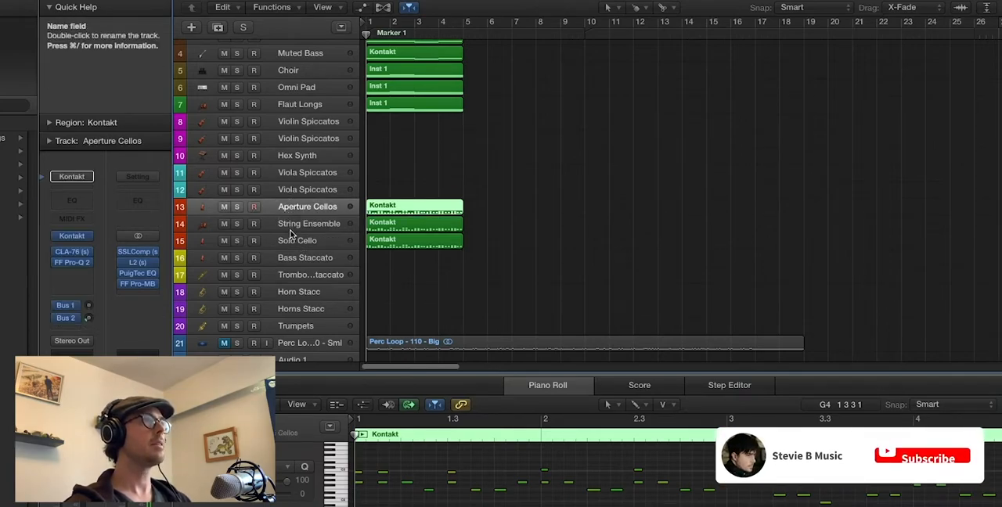
{"action": "left_click", "coordinate": [292, 235], "text": "shift"}
{"action": "left_click", "coordinate": [236, 242]}
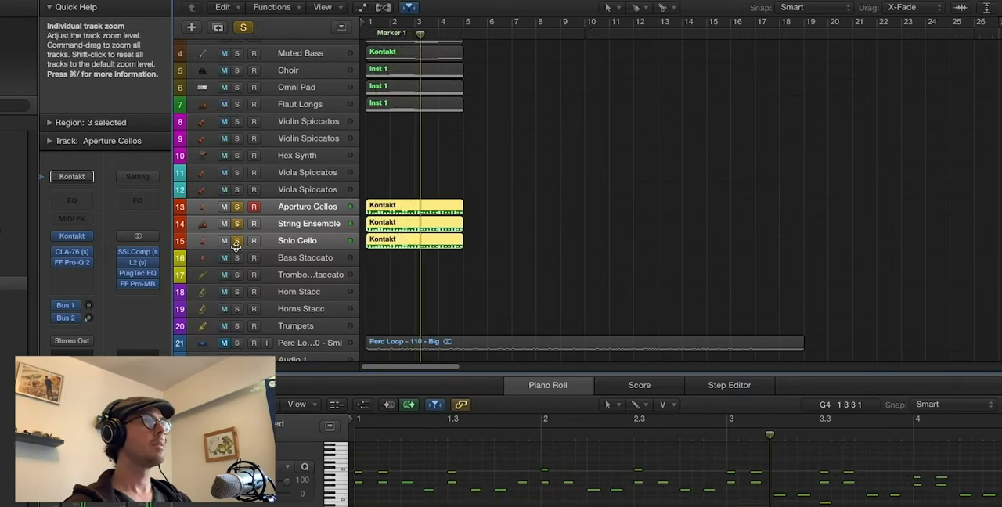
{"action": "left_click", "coordinate": [242, 28]}
{"action": "key", "text": "super+Up"}
{"action": "key", "text": "super+Up"}
{"action": "key", "text": "super+Up"}
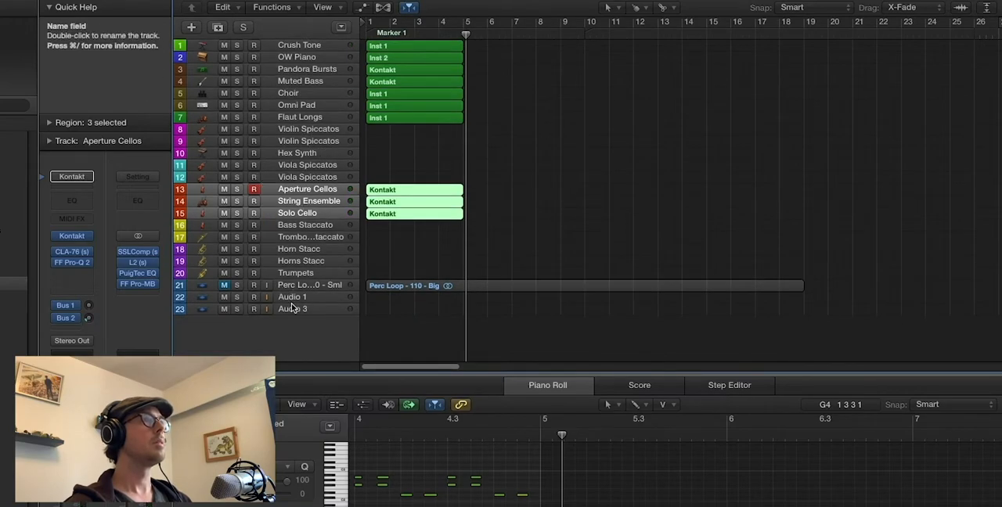
{"action": "left_click", "coordinate": [291, 308]}
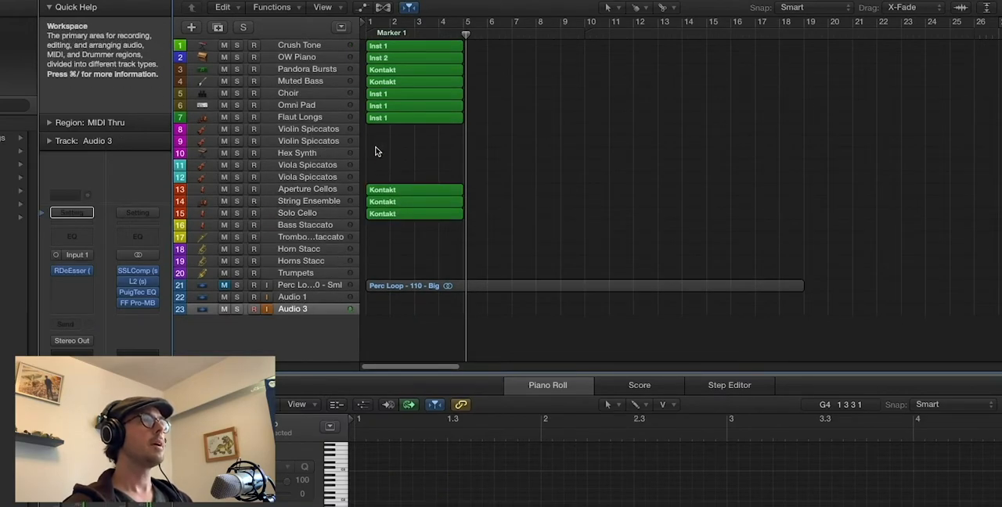
Place VIOLAS.mid from the Finder folder on track 12 Viola Spiccatos at bar 1 and copy the region to track 11 Viola Spiccatos
{"action": "key", "text": "super+Down"}
{"action": "key", "text": "super+Down"}
{"action": "key", "text": "super+Down"}
{"action": "scroll", "coordinate": [376, 151], "scroll_direction": "up", "scroll_amount": 5}
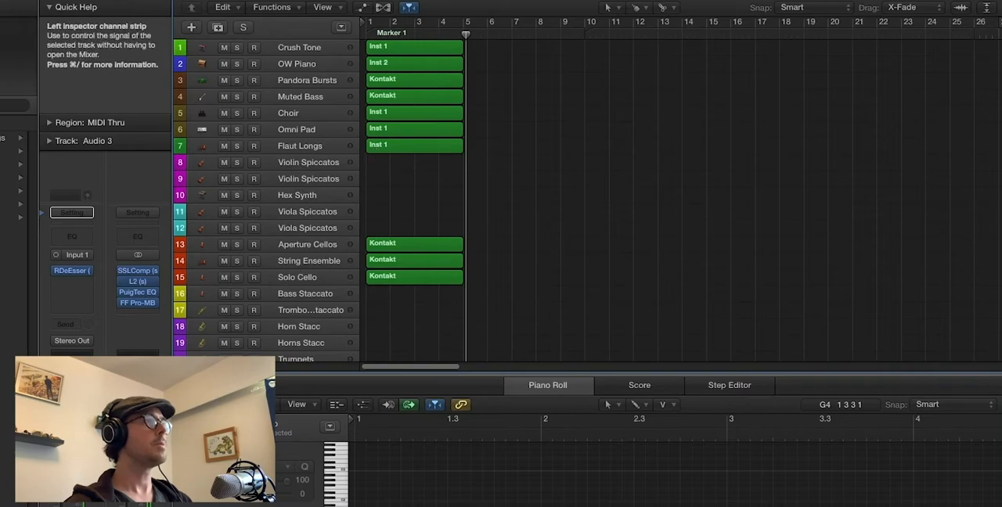
{"action": "key", "text": "super+Tab"}
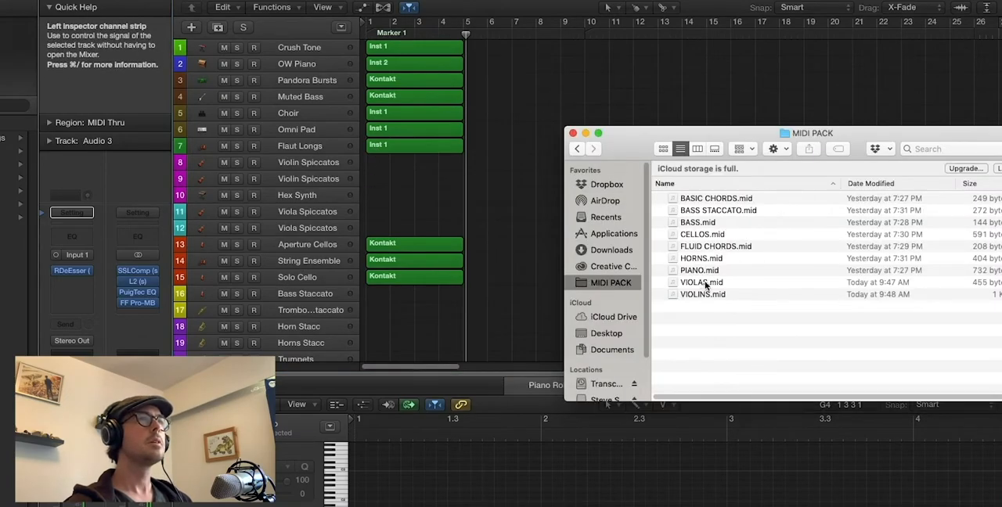
{"action": "left_click_drag", "start_coordinate": [581, 258], "coordinate": [365, 224]}
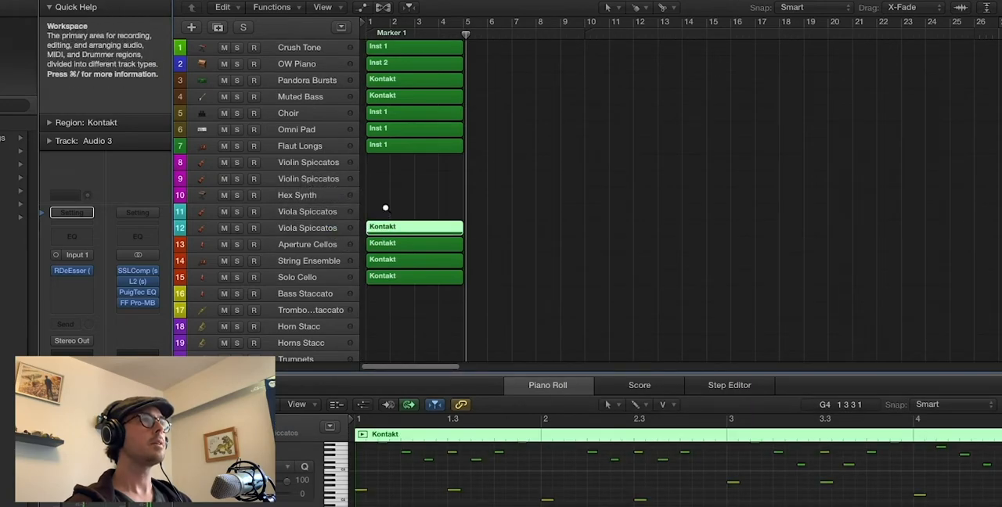
{"action": "scroll", "coordinate": [385, 208], "scroll_direction": "up", "scroll_amount": 4}
{"action": "left_click_drag", "start_coordinate": [380, 229], "coordinate": [376, 205]}
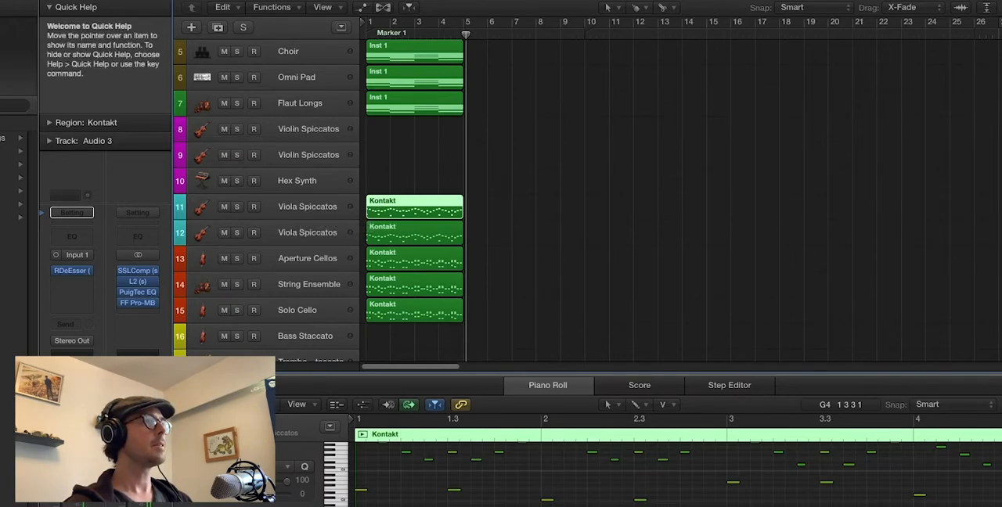
Place VIOLINS.mid from the Finder folder on both Violin Spiccatos tracks at bar 1 and play the arrangement from the start
{"action": "left_click", "coordinate": [72, 505]}
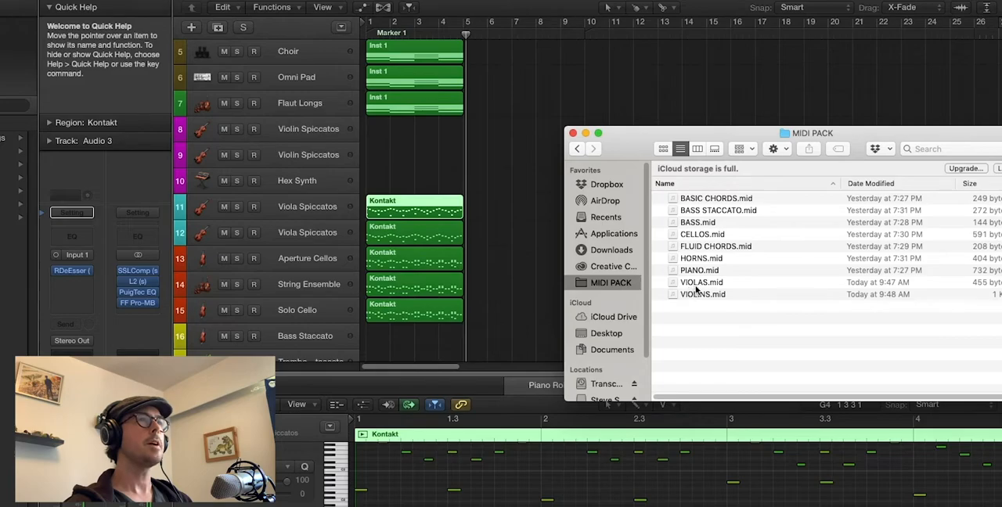
{"action": "left_click_drag", "start_coordinate": [698, 294], "coordinate": [391, 160]}
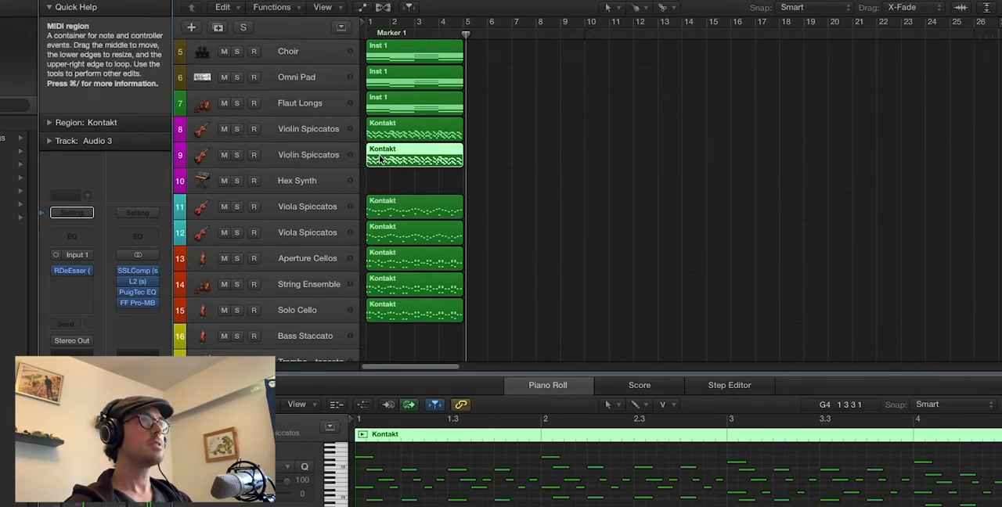
{"action": "key", "text": "Return"}
{"action": "key", "text": "space"}
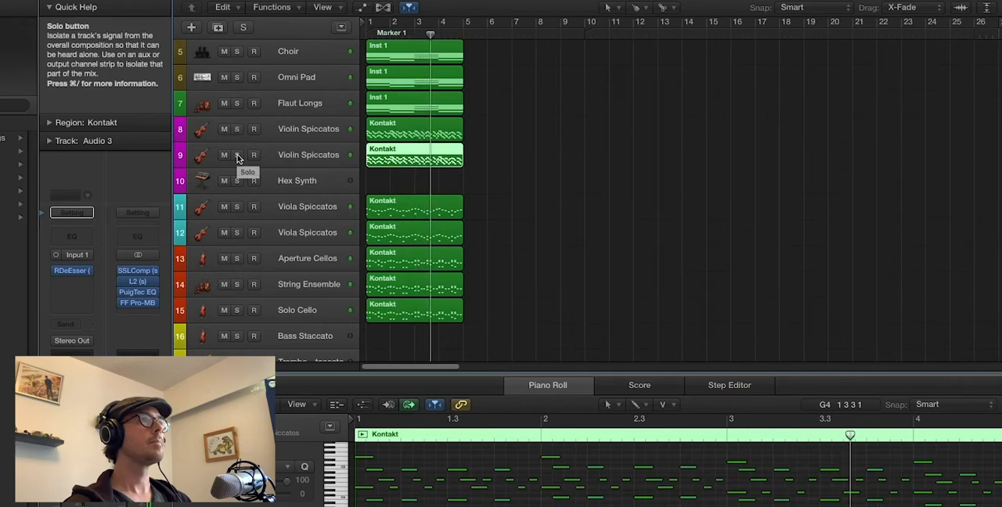
Solo both Violin Spiccatos tracks, play them together from the start and clear the solos
{"action": "key", "text": "super+Up"}
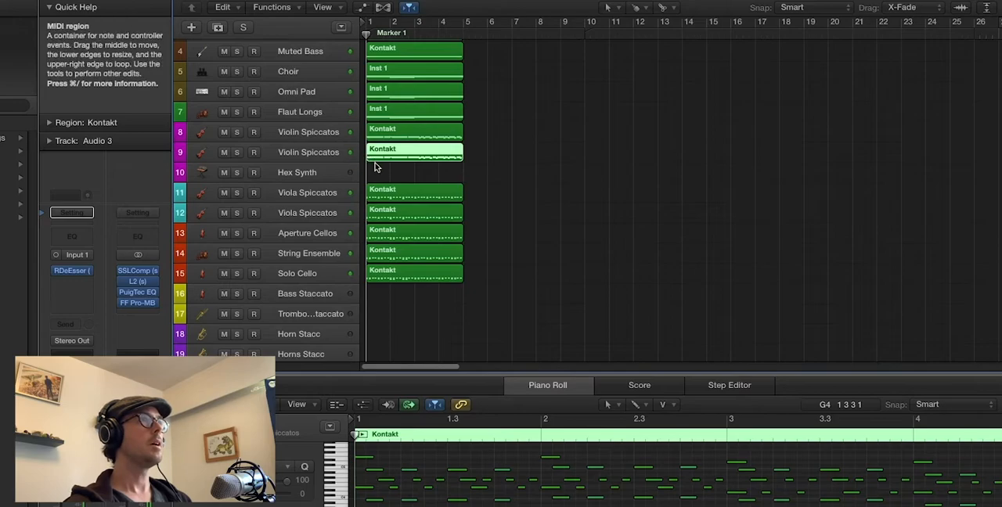
{"action": "key", "text": "super+Down"}
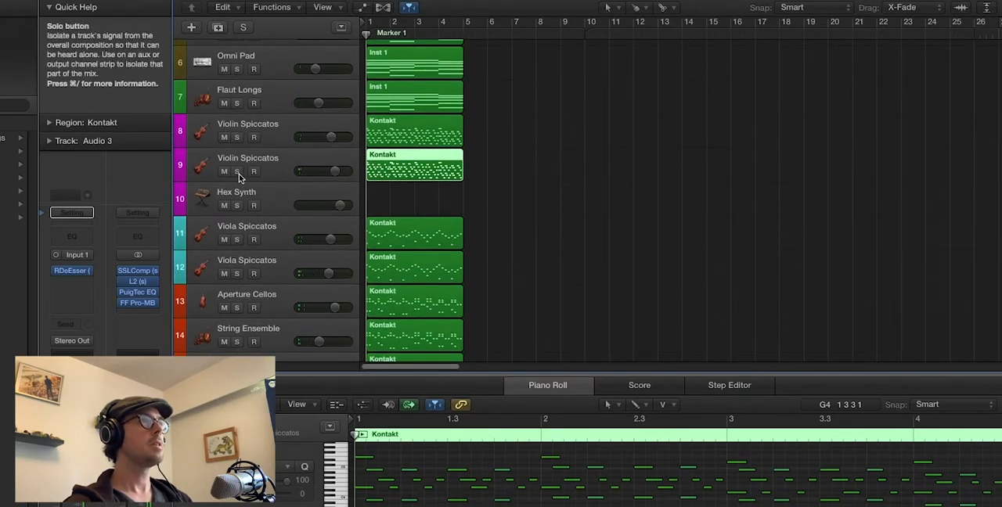
{"action": "left_click", "coordinate": [237, 172]}
{"action": "left_click", "coordinate": [237, 137]}
{"action": "key", "text": "space"}
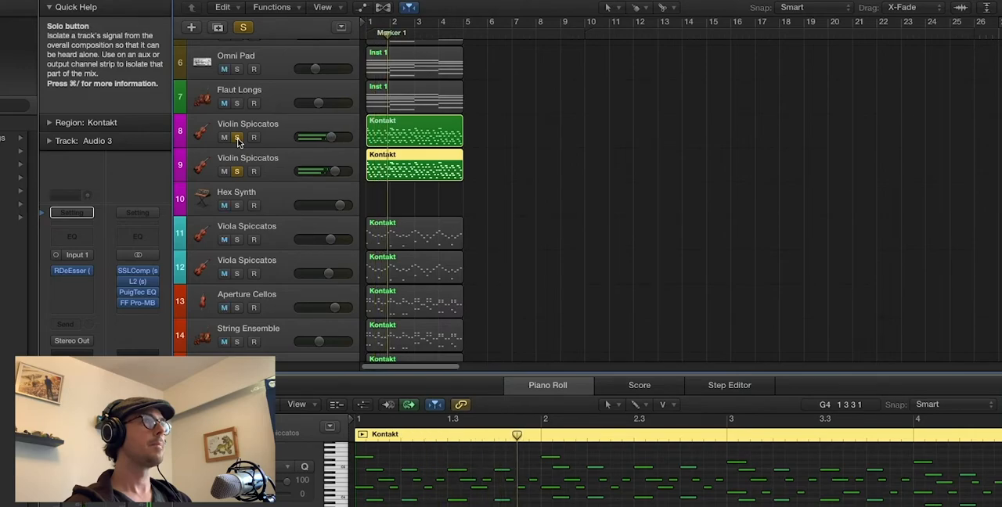
{"action": "key", "text": "space"}
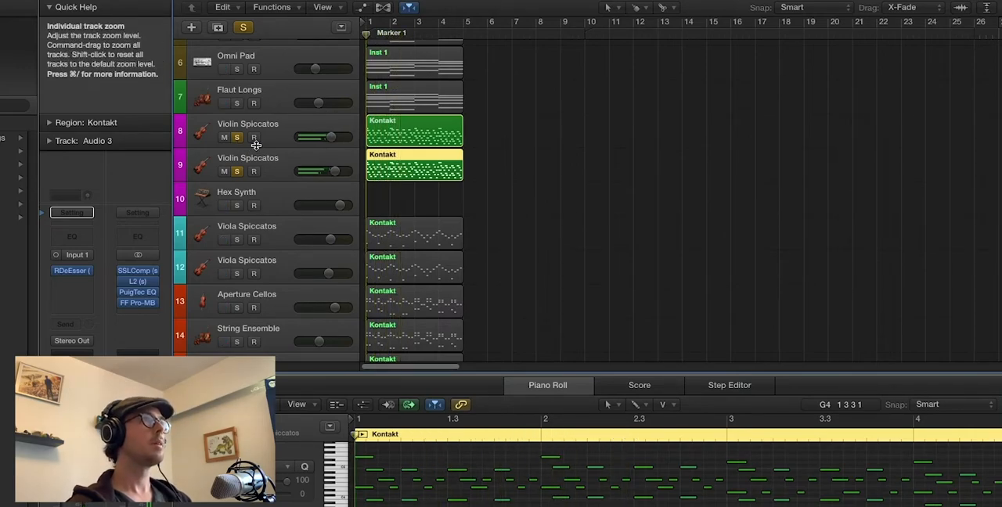
{"action": "left_click", "coordinate": [243, 27]}
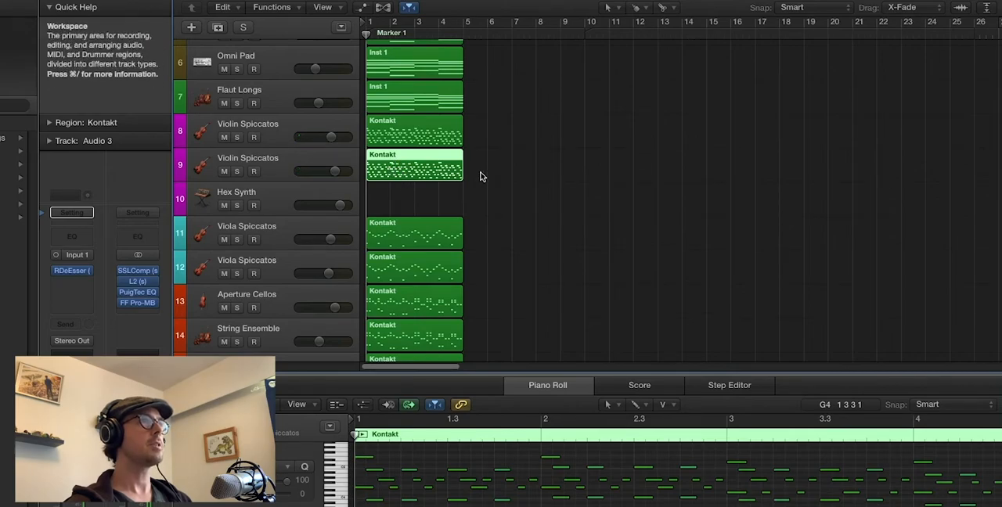
Copy the track 9 Violin Spiccatos region to the Hex Synth track at bar 1, audition that track in solo and unsolo it
{"action": "left_click_drag", "start_coordinate": [399, 180], "coordinate": [399, 205]}
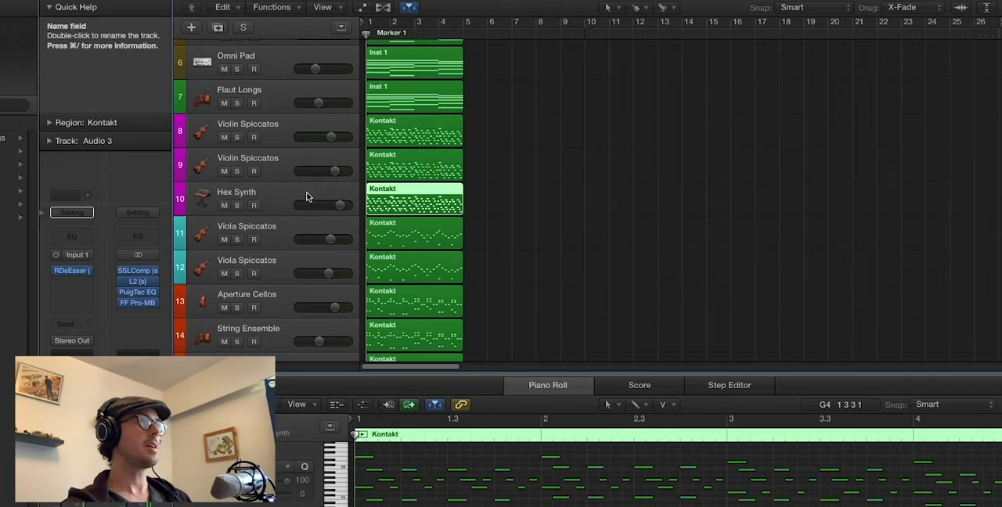
{"action": "left_click", "coordinate": [237, 206]}
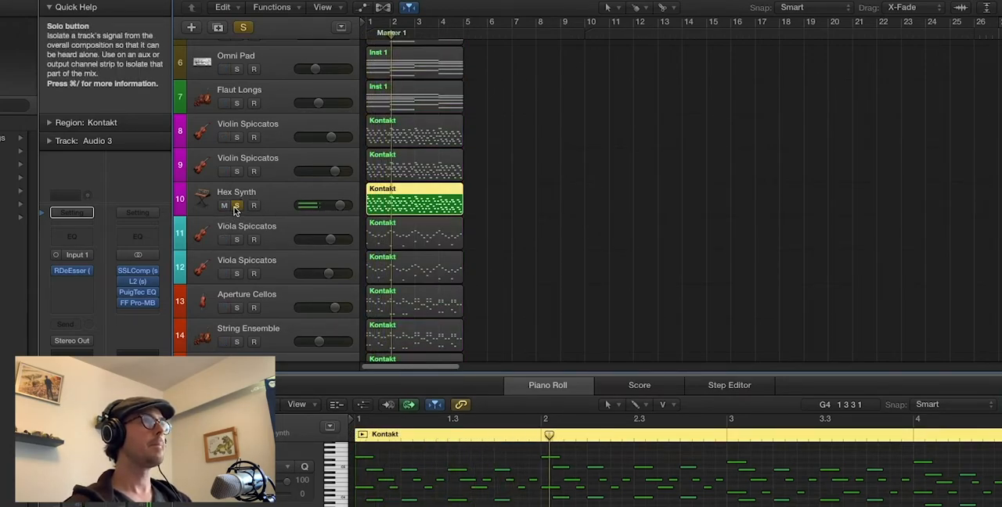
{"action": "left_click", "coordinate": [236, 206]}
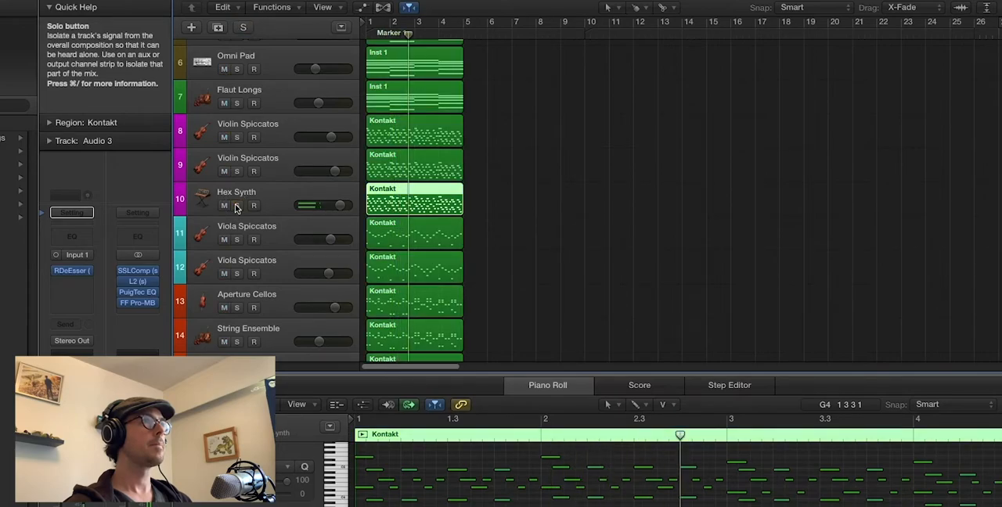
Play all the tracks together from the start to hear the layered arrangement, then return the playhead to bar 1
{"action": "key", "text": "super+Up"}
{"action": "key", "text": "super+Up"}
{"action": "key", "text": "super+Up"}
{"action": "key", "text": "super+Up"}
{"action": "key", "text": "super+Up"}
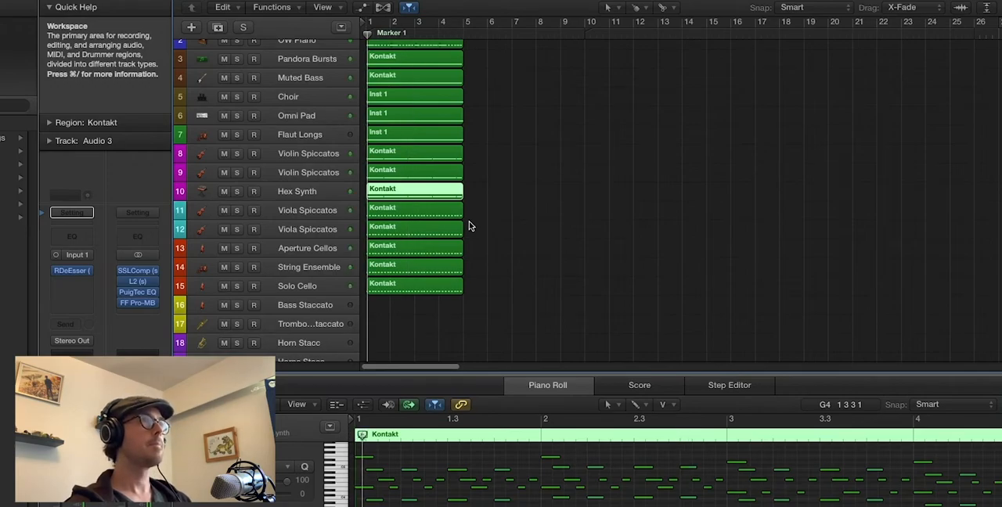
{"action": "key", "text": "super+Up"}
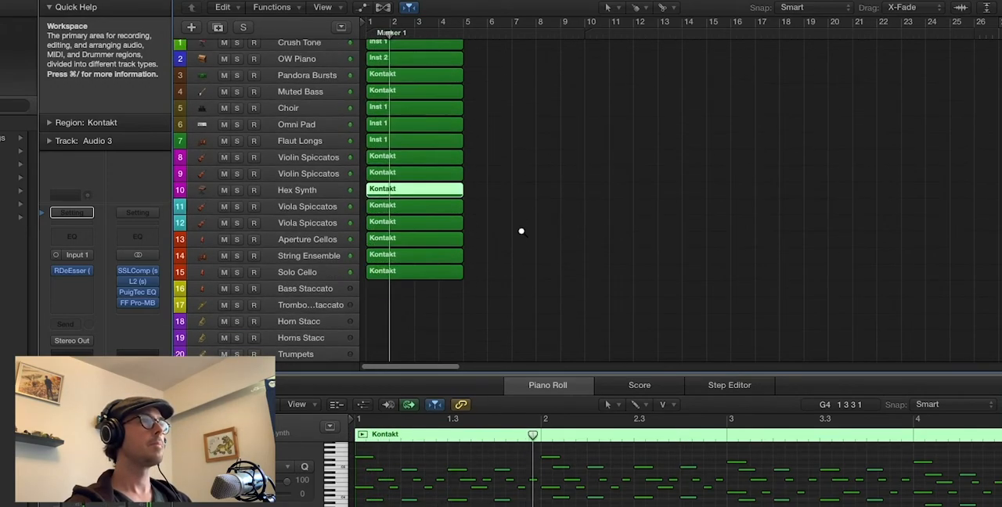
{"action": "key", "text": "super+Right"}
{"action": "scroll", "coordinate": [523, 235], "scroll_direction": "up", "scroll_amount": 1}
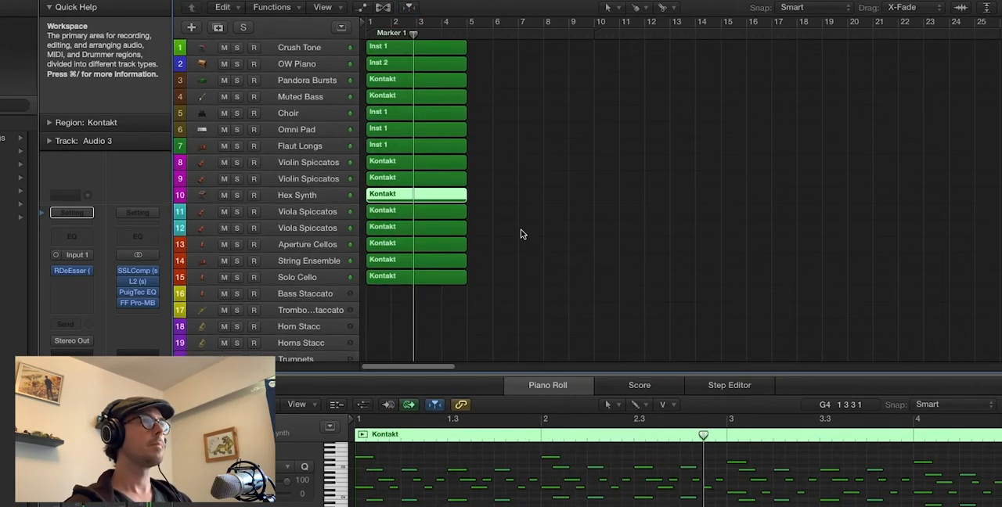
{"action": "key", "text": "Return"}
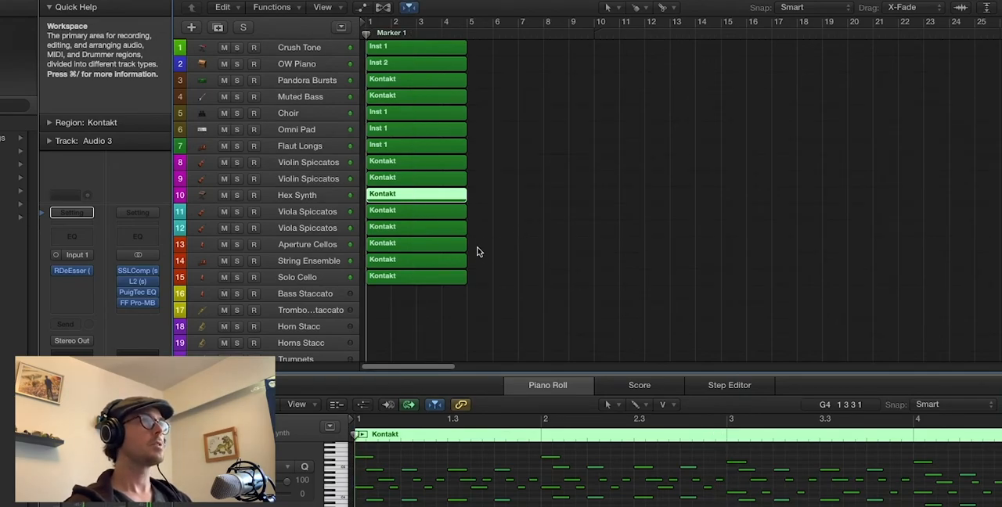
Place BASS STACCATO.mid from the Finder folder on the Bass Staccato track at bar 1
{"action": "left_click", "coordinate": [295, 296]}
{"action": "left_click", "coordinate": [86, 501]}
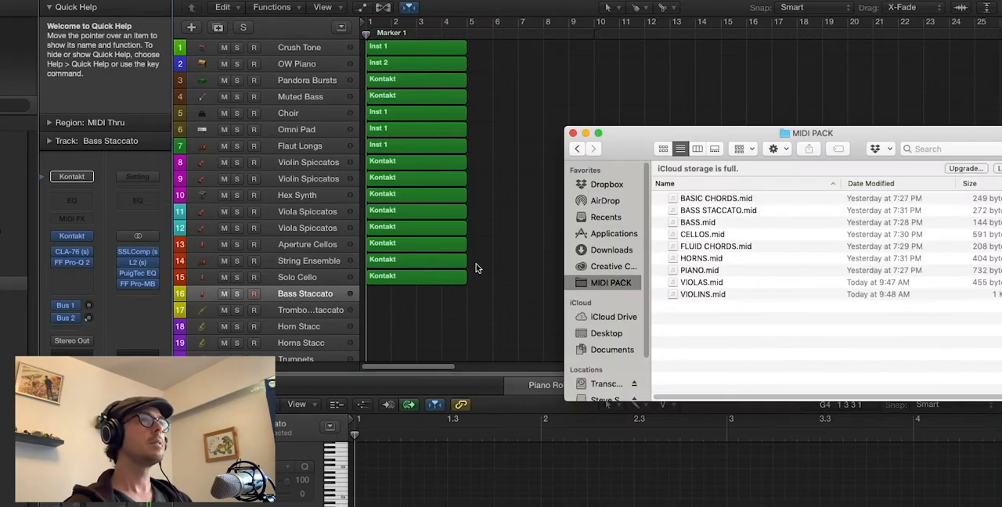
{"action": "left_click_drag", "start_coordinate": [693, 205], "coordinate": [405, 317]}
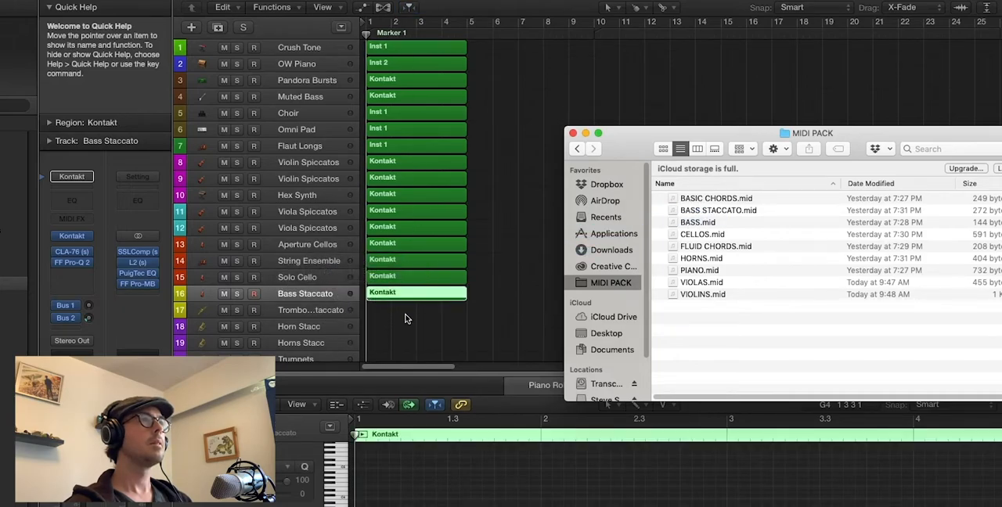
Select the Audio 3 track, audition the Bass Staccato track in solo from the start and unsolo it
{"action": "key", "text": "super+Right"}
{"action": "key", "text": "super+Down"}
{"action": "key", "text": "super+Down"}
{"action": "key", "text": "super+Down"}
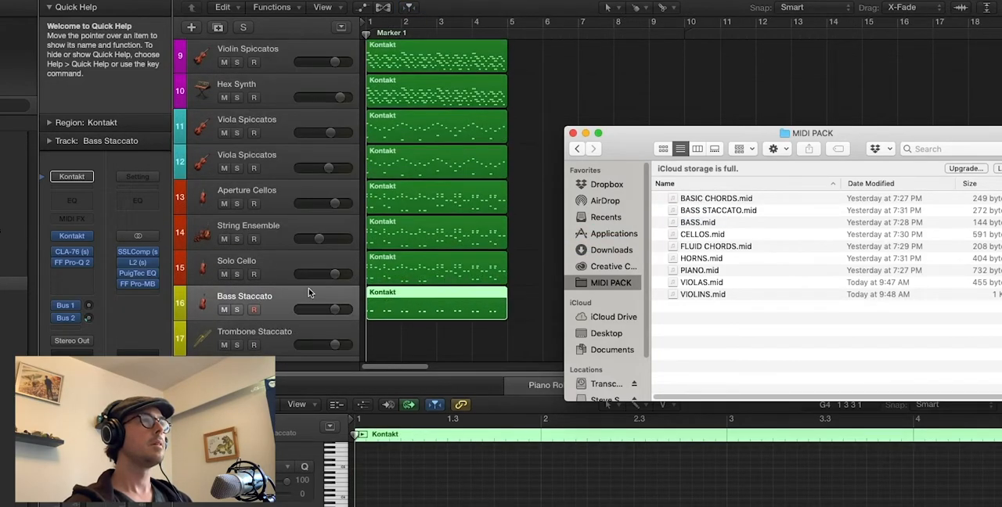
{"action": "scroll", "coordinate": [308, 292], "scroll_direction": "down", "scroll_amount": 3}
{"action": "scroll", "coordinate": [303, 281], "scroll_direction": "down", "scroll_amount": 4}
{"action": "left_click", "coordinate": [302, 283]}
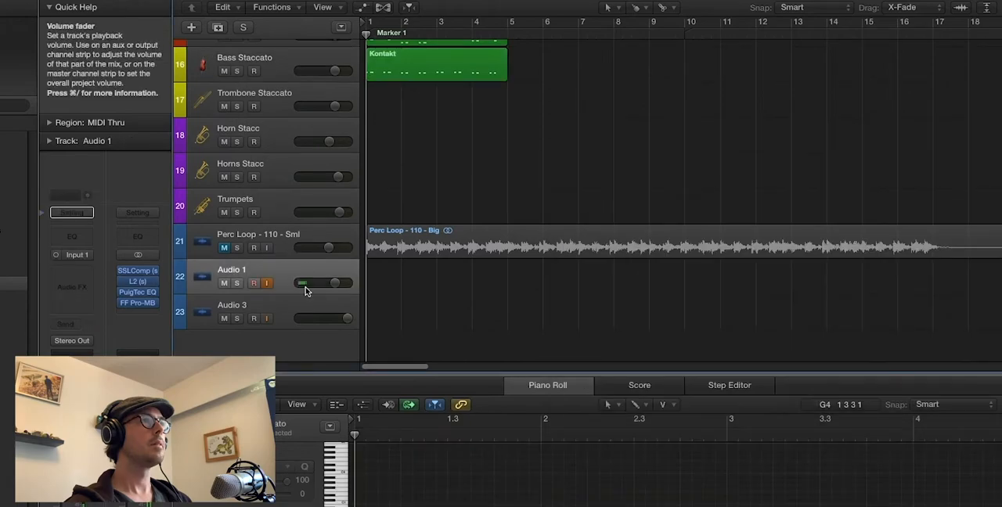
{"action": "left_click", "coordinate": [297, 299]}
{"action": "scroll", "coordinate": [353, 216], "scroll_direction": "up", "scroll_amount": 4}
{"action": "scroll", "coordinate": [353, 215], "scroll_direction": "up", "scroll_amount": 2}
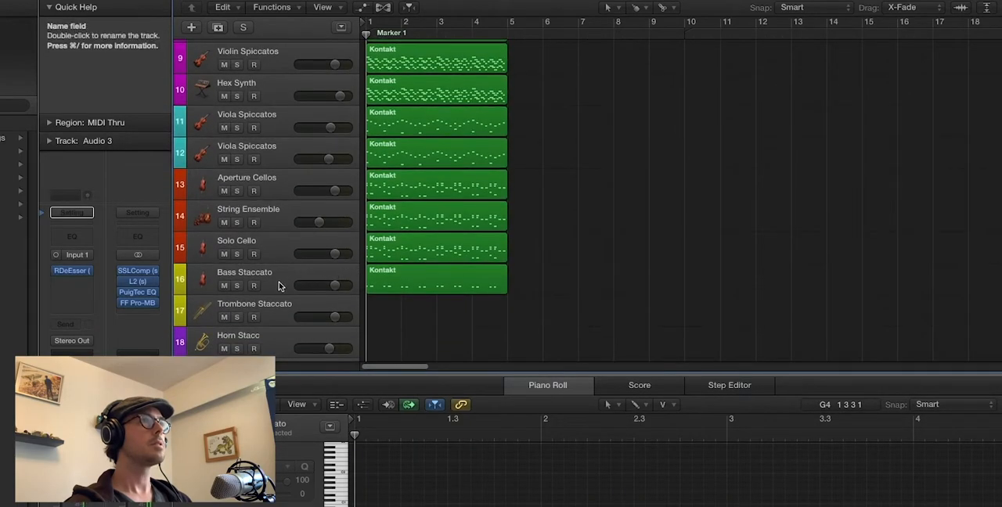
{"action": "left_click", "coordinate": [237, 286]}
{"action": "key", "text": "space"}
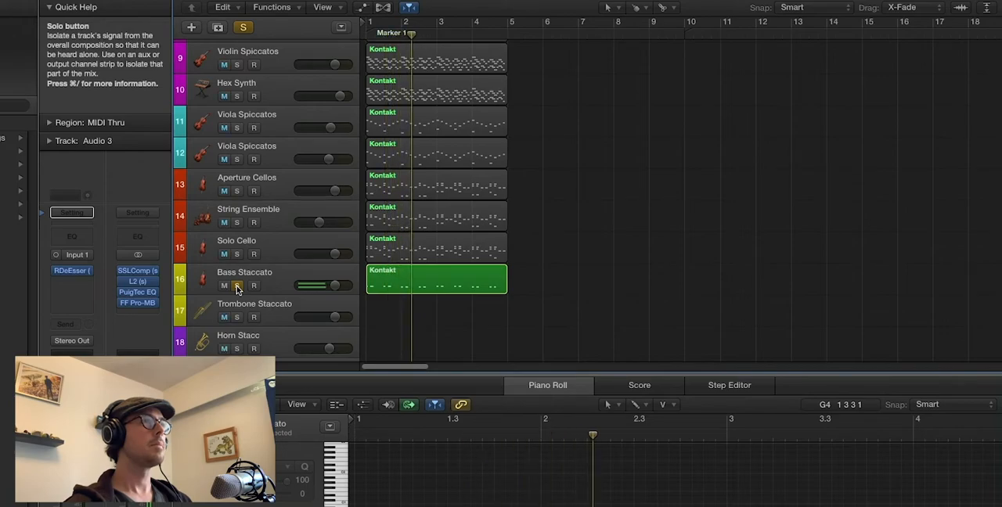
{"action": "left_click", "coordinate": [237, 285]}
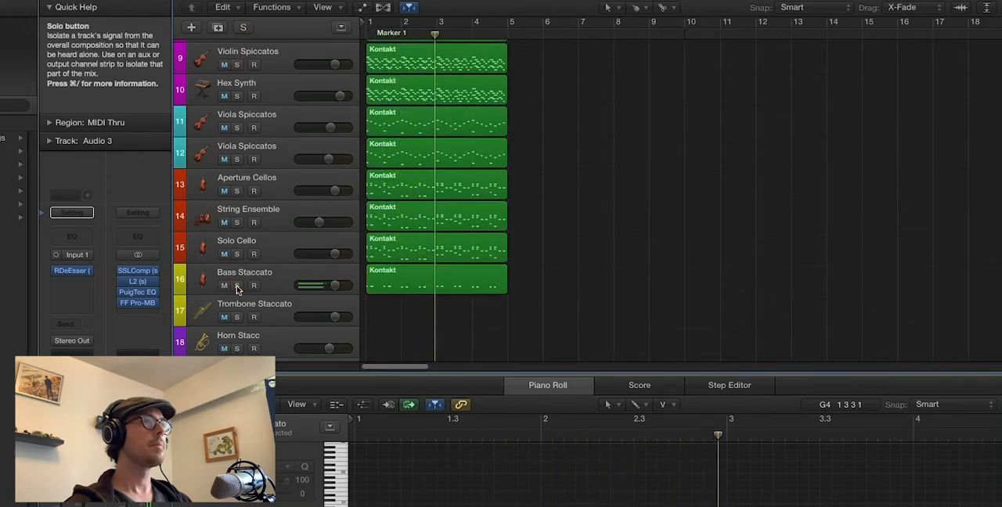
{"action": "scroll", "coordinate": [411, 296], "scroll_direction": "down", "scroll_amount": 5}
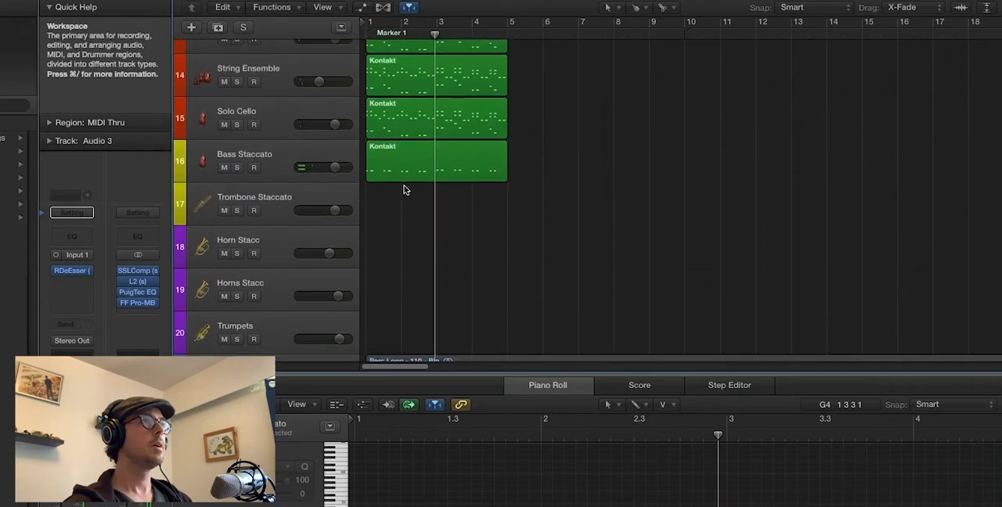
Copy the Bass Staccato region to the Trombone Staccato track at bar 1 and play that track in solo from the start
{"action": "left_click_drag", "start_coordinate": [396, 164], "coordinate": [395, 203]}
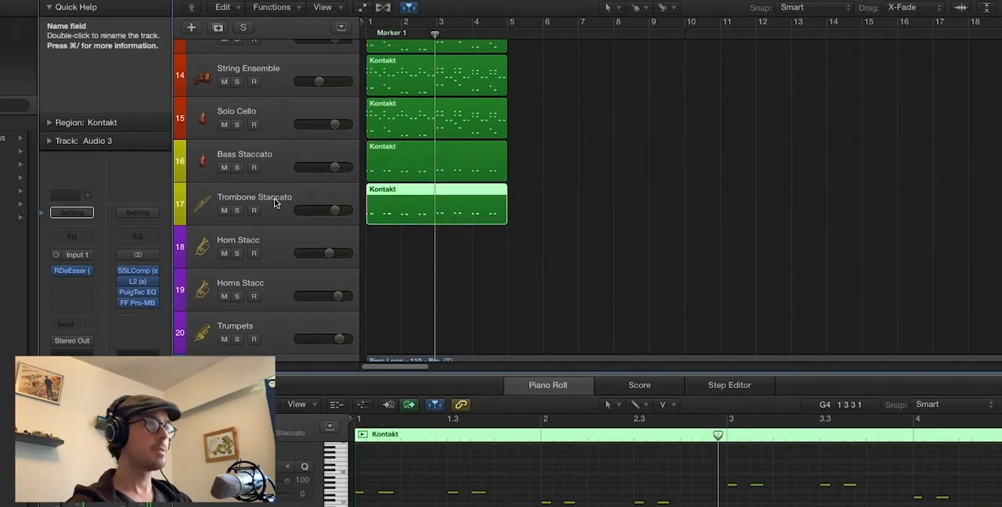
{"action": "left_click", "coordinate": [236, 210]}
{"action": "key", "text": "Return"}
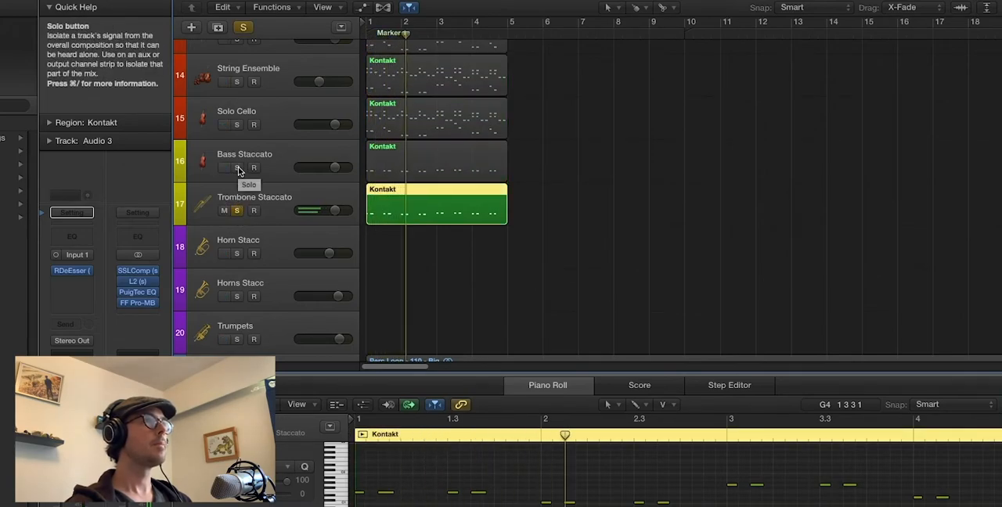
Solo the Bass Staccato track as well to hear it with the Trombone Staccato, then unsolo both tracks
{"action": "left_click", "coordinate": [237, 169]}
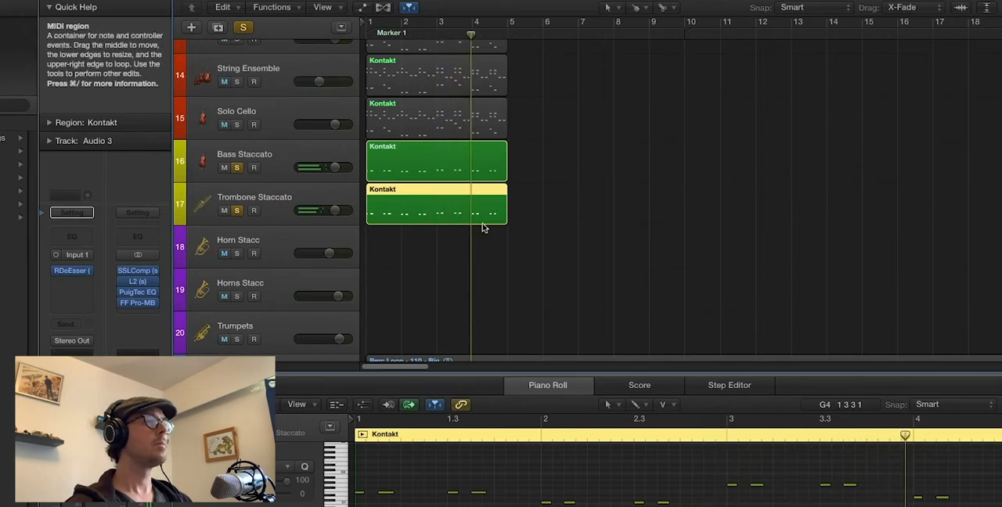
{"action": "scroll", "coordinate": [513, 235], "scroll_direction": "down", "scroll_amount": 2}
{"action": "scroll", "coordinate": [514, 234], "scroll_direction": "down", "scroll_amount": 1}
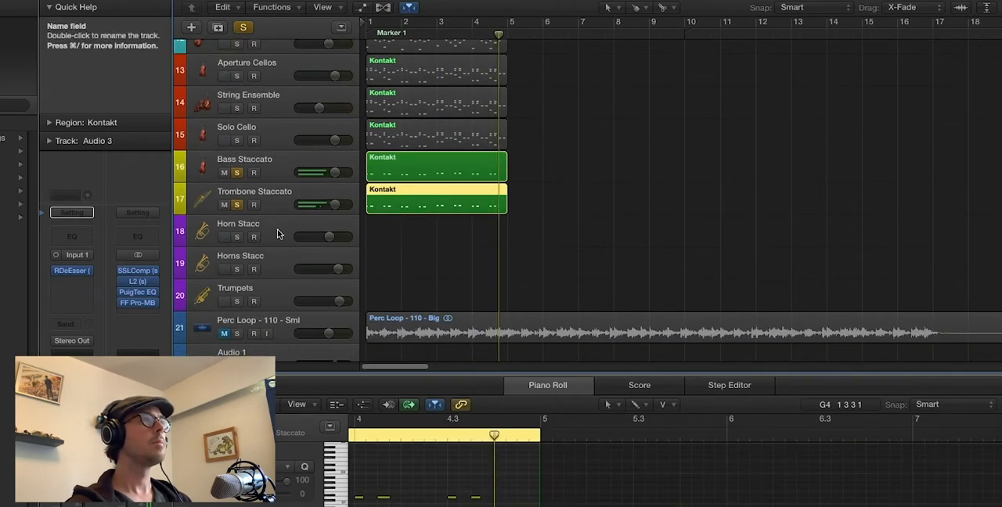
{"action": "left_click", "coordinate": [237, 171]}
{"action": "left_click", "coordinate": [237, 205]}
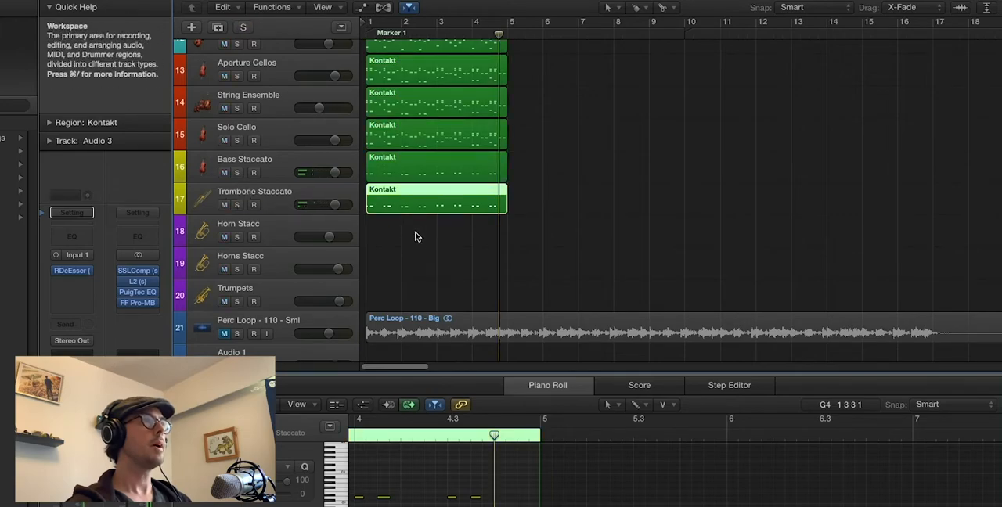
Place HORNS.mid from the Finder folder on the Horn Stacc track at bar 1
{"action": "scroll", "coordinate": [415, 236], "scroll_direction": "down", "scroll_amount": 2}
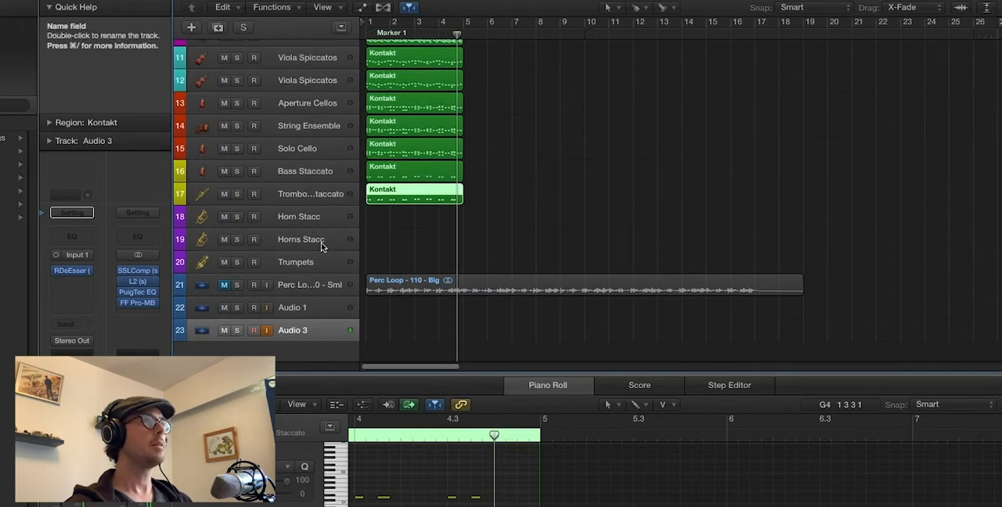
{"action": "key", "text": "super+Tab"}
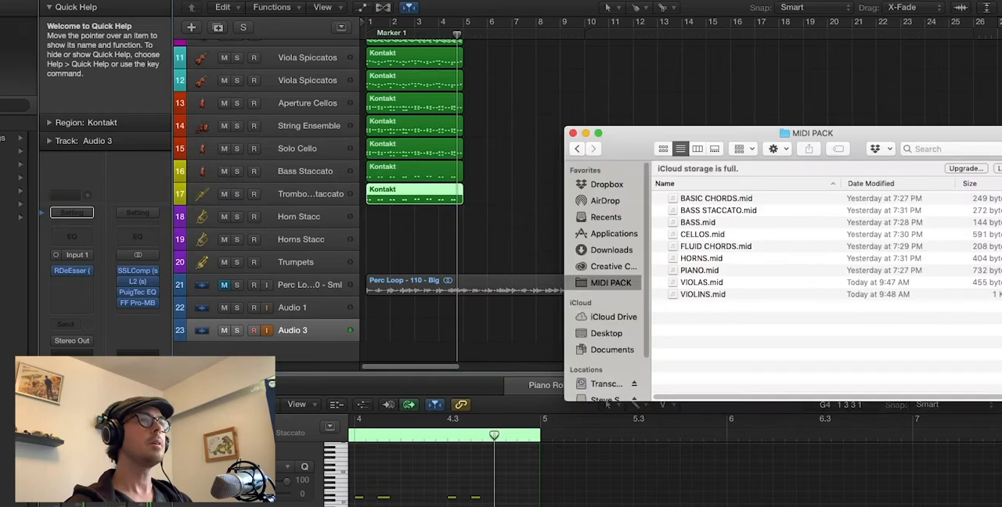
{"action": "left_click_drag", "start_coordinate": [698, 261], "coordinate": [374, 222]}
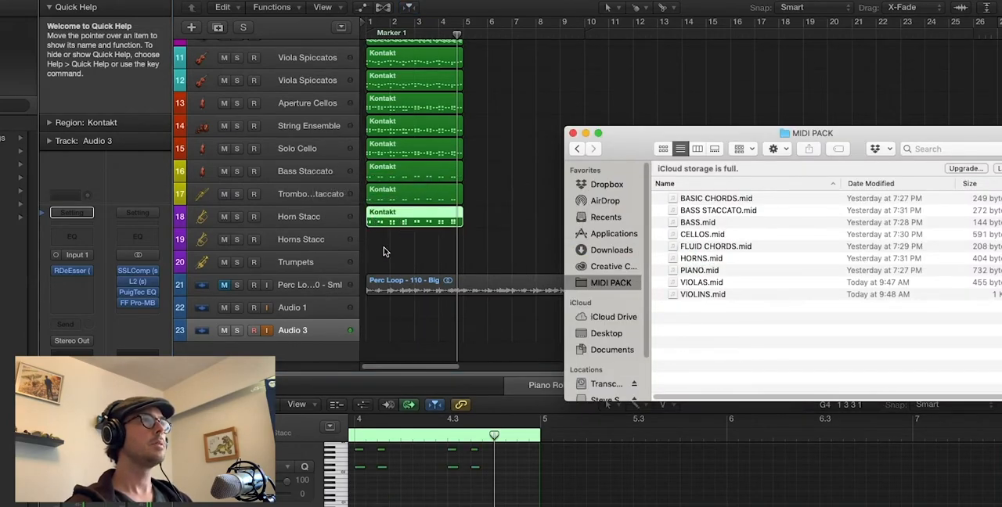
{"action": "key", "text": "super+Down"}
{"action": "key", "text": "super+Right"}
{"action": "key", "text": "super+Right"}
{"action": "key", "text": "super+Down"}
{"action": "key", "text": "super+Down"}
{"action": "scroll", "coordinate": [390, 253], "scroll_direction": "left", "scroll_amount": 4}
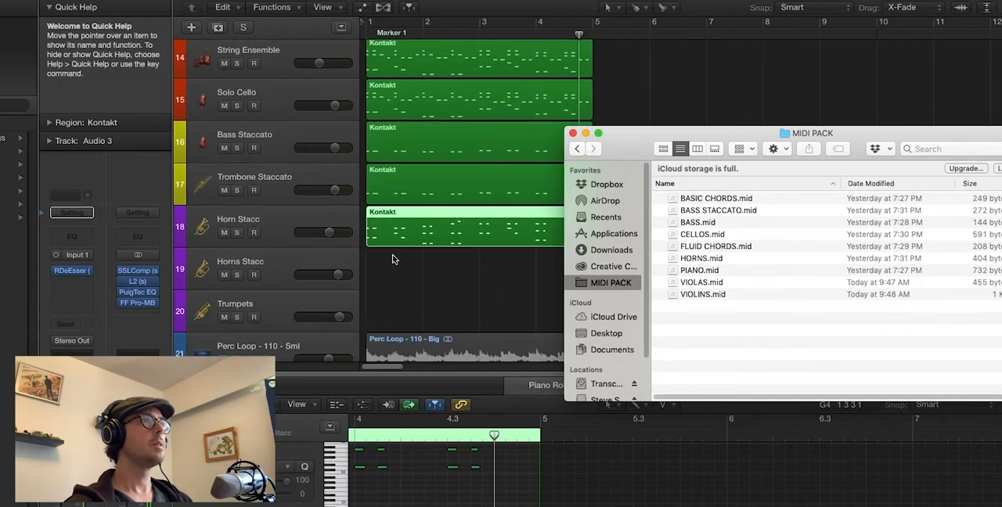
Audition the Horn Stacc track in solo, unsolo it and select the Audio 3 track
{"action": "left_click", "coordinate": [283, 223]}
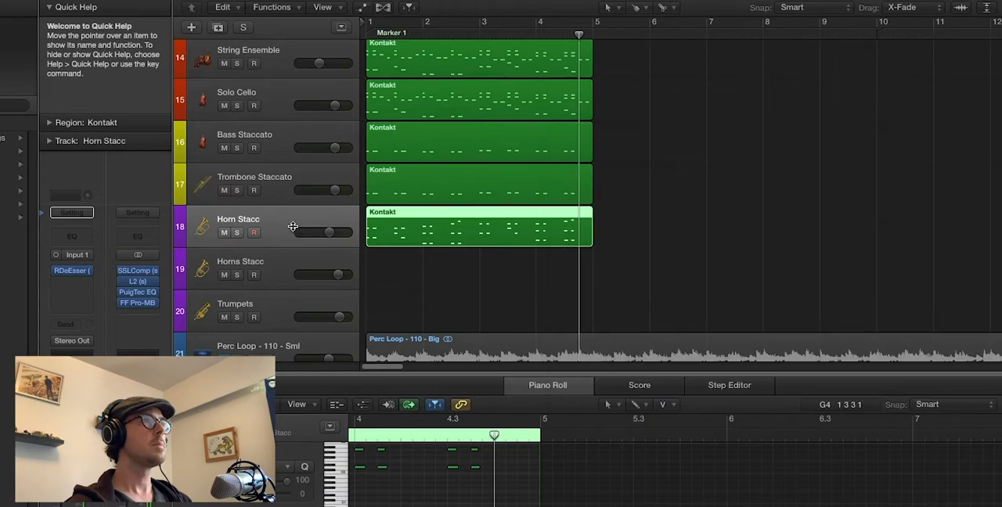
{"action": "left_click", "coordinate": [237, 234]}
{"action": "key", "text": "space"}
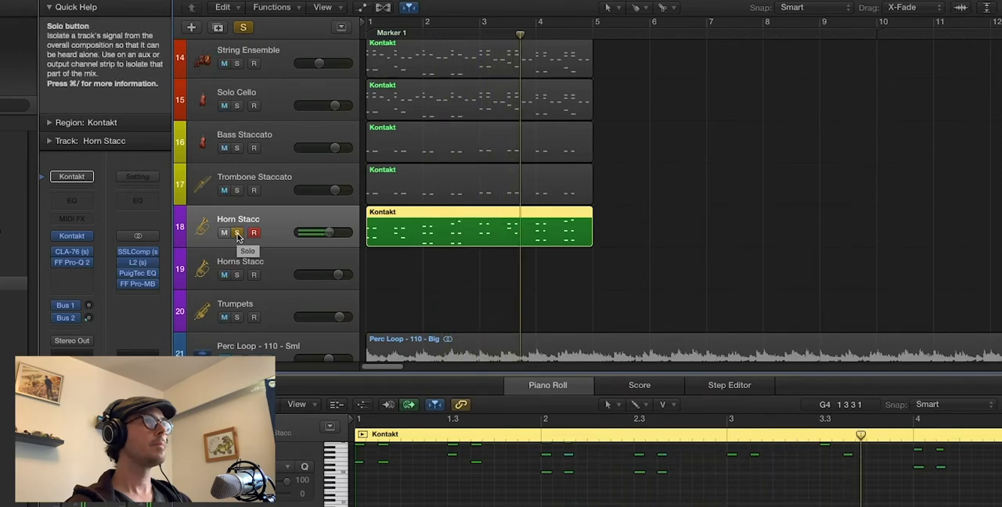
{"action": "left_click", "coordinate": [238, 233]}
{"action": "scroll", "coordinate": [284, 305], "scroll_direction": "down", "scroll_amount": 2}
{"action": "left_click", "coordinate": [285, 324]}
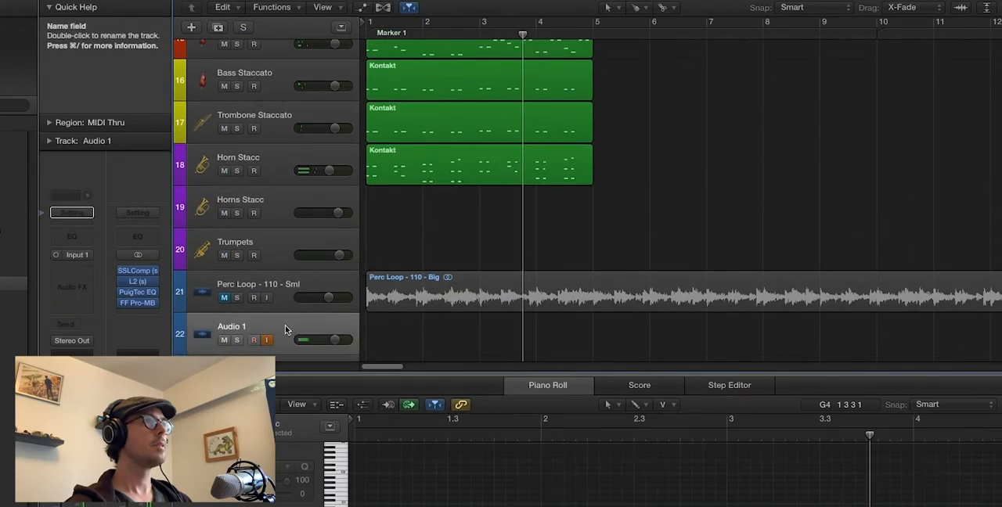
{"action": "scroll", "coordinate": [285, 325], "scroll_direction": "down", "scroll_amount": 2}
{"action": "left_click", "coordinate": [285, 331]}
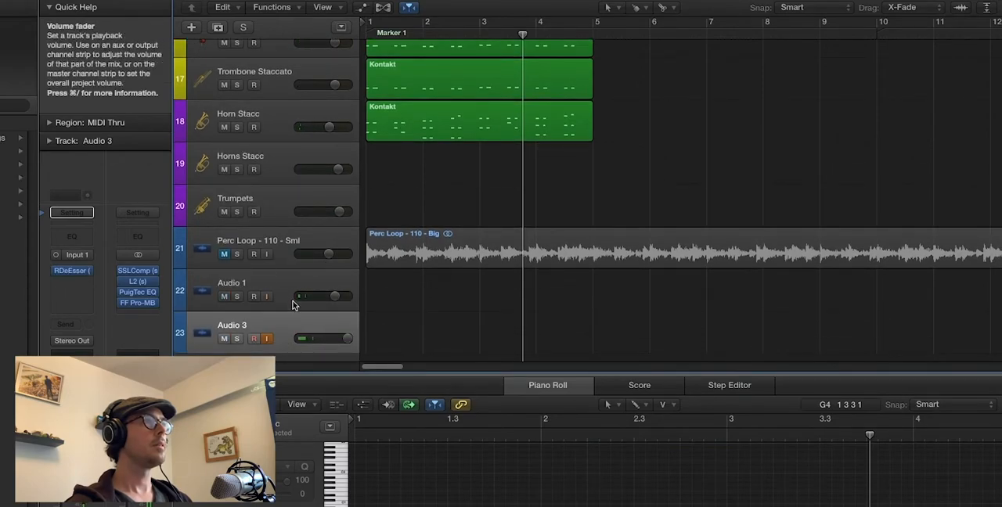
Copy the Horn Stacc region to the Horns Stacc track at bar 1, audition that track in solo and unsolo it
{"action": "scroll", "coordinate": [394, 204], "scroll_direction": "down", "scroll_amount": 3}
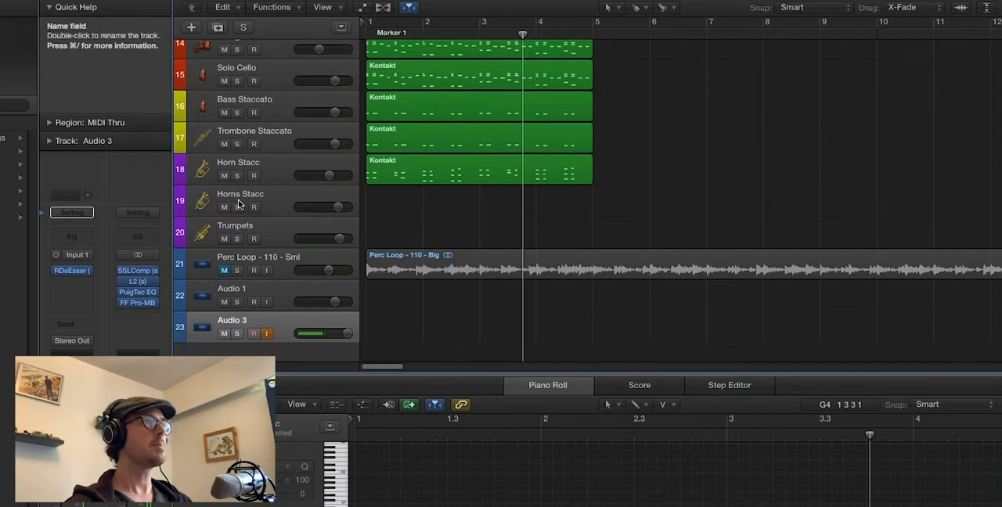
{"action": "left_click_drag", "start_coordinate": [381, 168], "coordinate": [381, 199]}
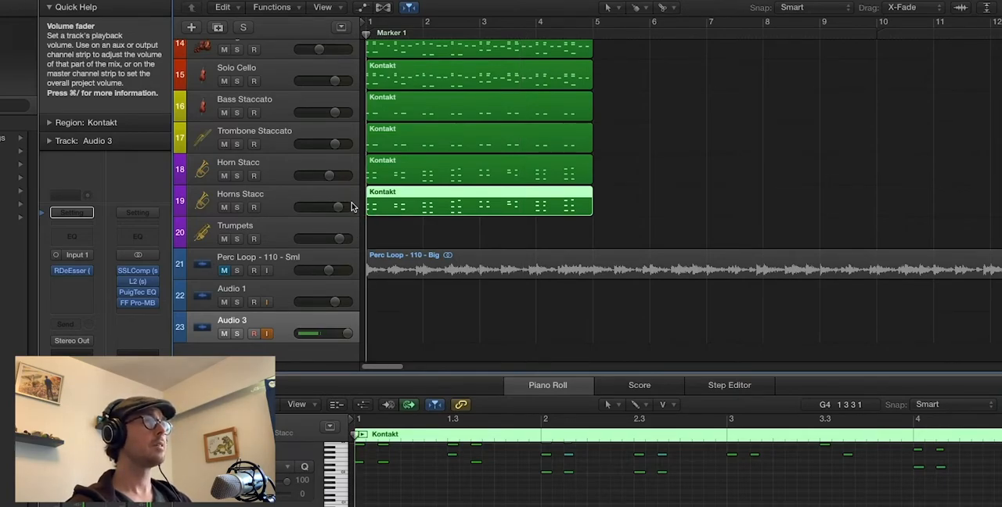
{"action": "left_click", "coordinate": [236, 207]}
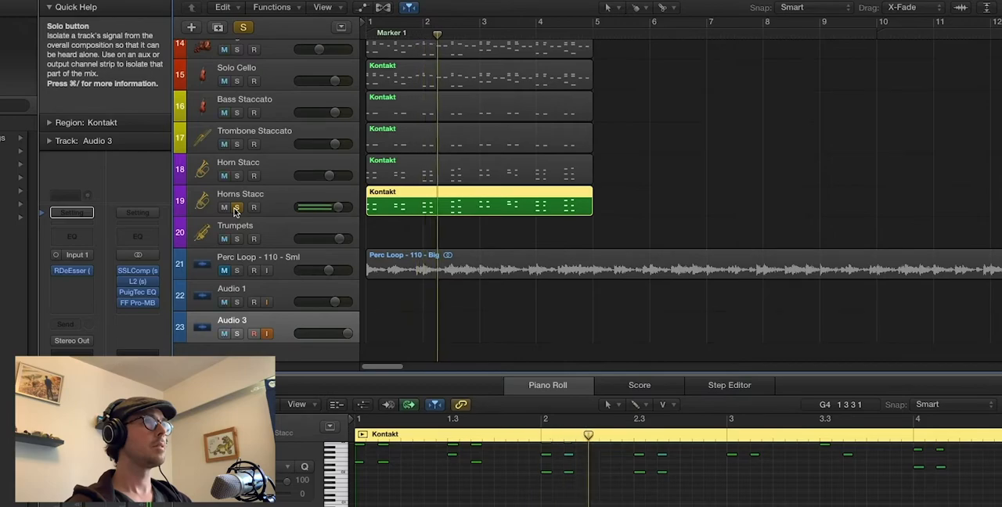
{"action": "left_click", "coordinate": [237, 207]}
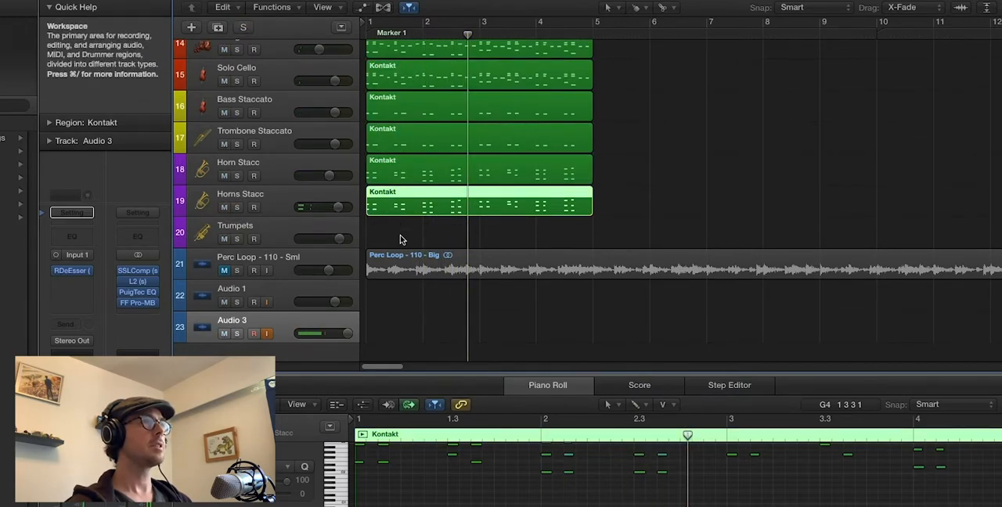
Copy the Horns Stacc region to the Trumpets track at bar 1, audition that track in solo and unsolo it
{"action": "left_click_drag", "start_coordinate": [385, 213], "coordinate": [386, 244]}
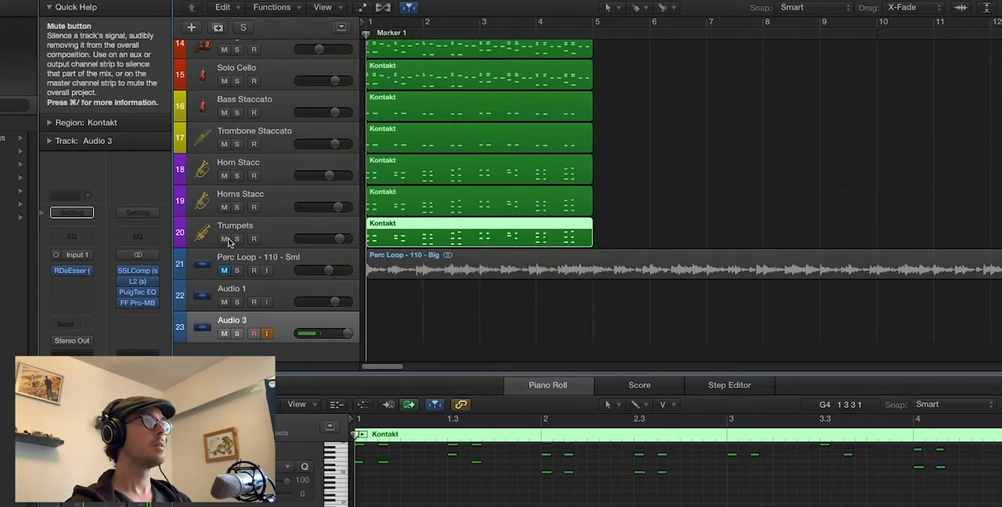
{"action": "left_click", "coordinate": [237, 238]}
{"action": "key", "text": "space"}
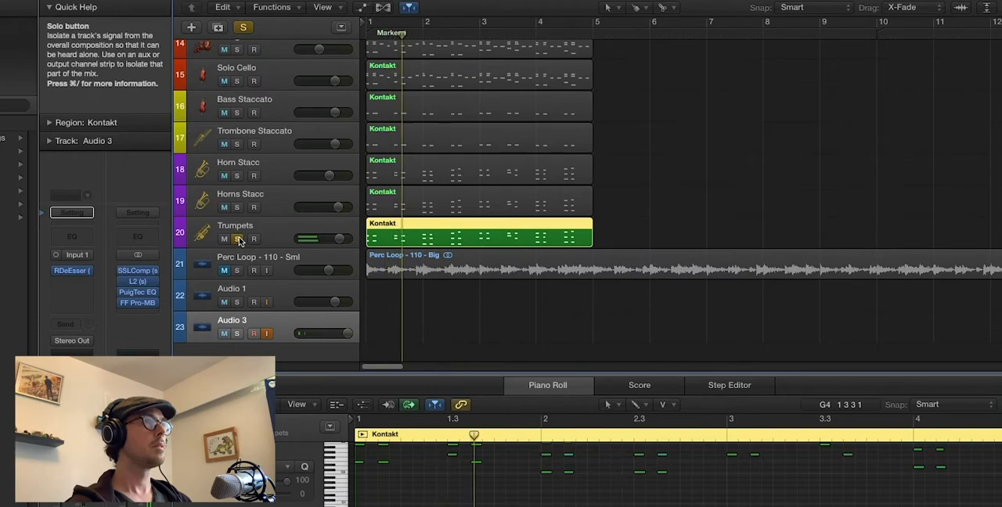
{"action": "left_click", "coordinate": [237, 238]}
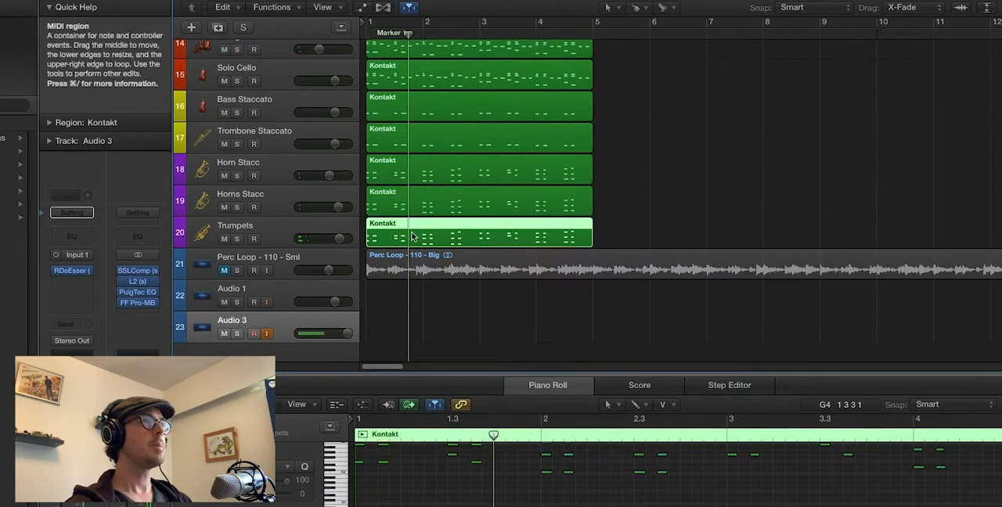
Transpose all the notes of the Trumpets region up an octave in the Piano Roll
{"action": "left_click_drag", "start_coordinate": [629, 222], "coordinate": [574, 244]}
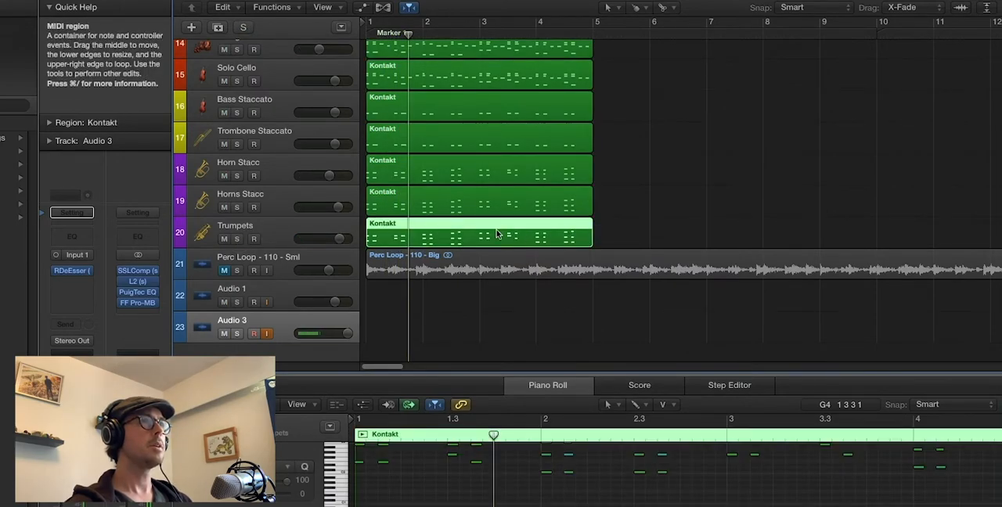
{"action": "key", "text": "super+Left"}
{"action": "key", "text": "super+Left"}
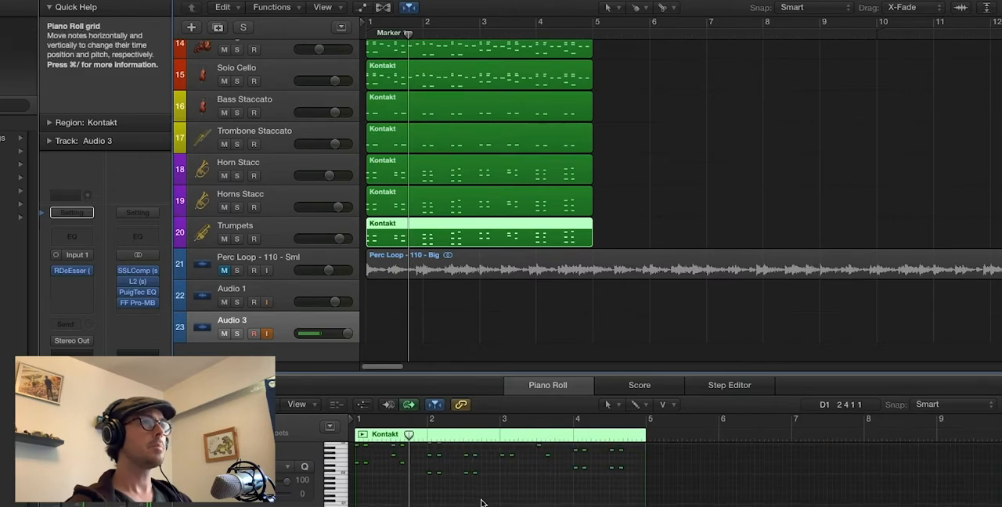
{"action": "left_click_drag", "start_coordinate": [479, 487], "coordinate": [467, 474]}
{"action": "key", "text": "super+a"}
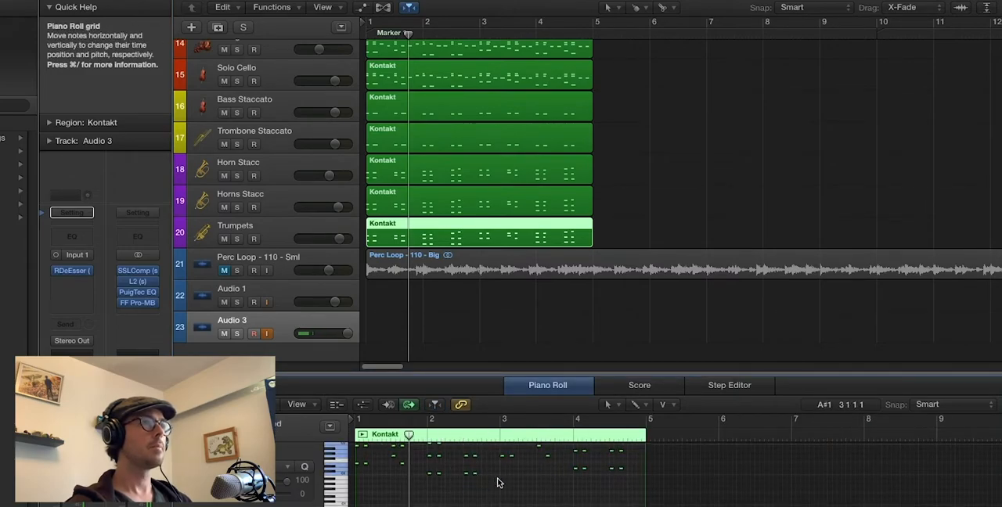
{"action": "scroll", "coordinate": [498, 481], "scroll_direction": "up", "scroll_amount": 5}
{"action": "left_click", "coordinate": [367, 498]}
{"action": "left_click_drag", "start_coordinate": [367, 498], "coordinate": [367, 468]}
Audition the transposed Trumpets part in solo, unsolo it and return the playhead to bar 1
{"action": "key", "text": "space"}
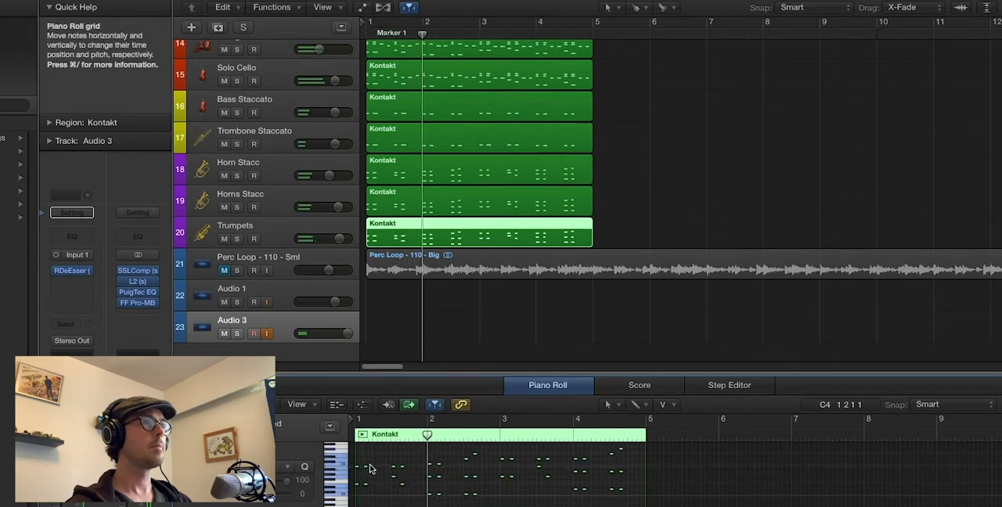
{"action": "left_click", "coordinate": [241, 239]}
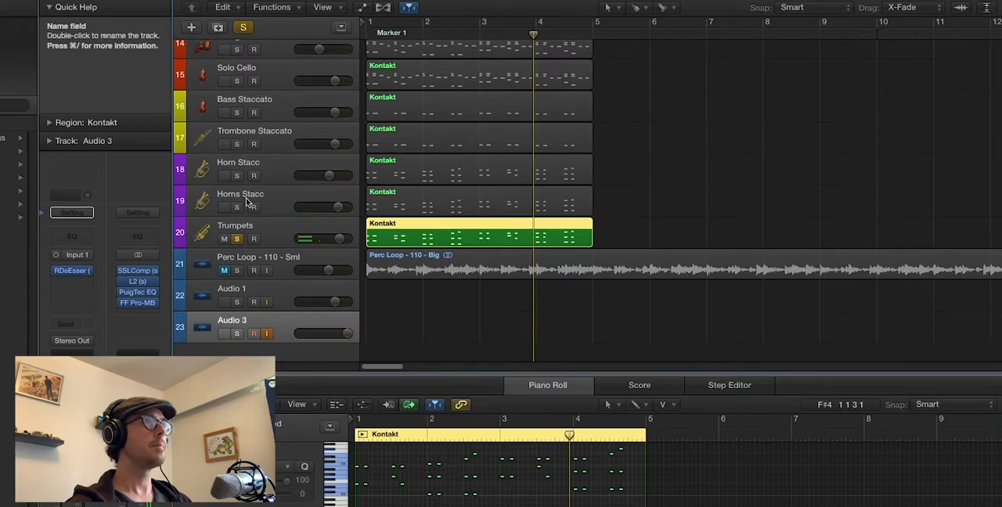
{"action": "left_click", "coordinate": [237, 240]}
{"action": "key", "text": "Return"}
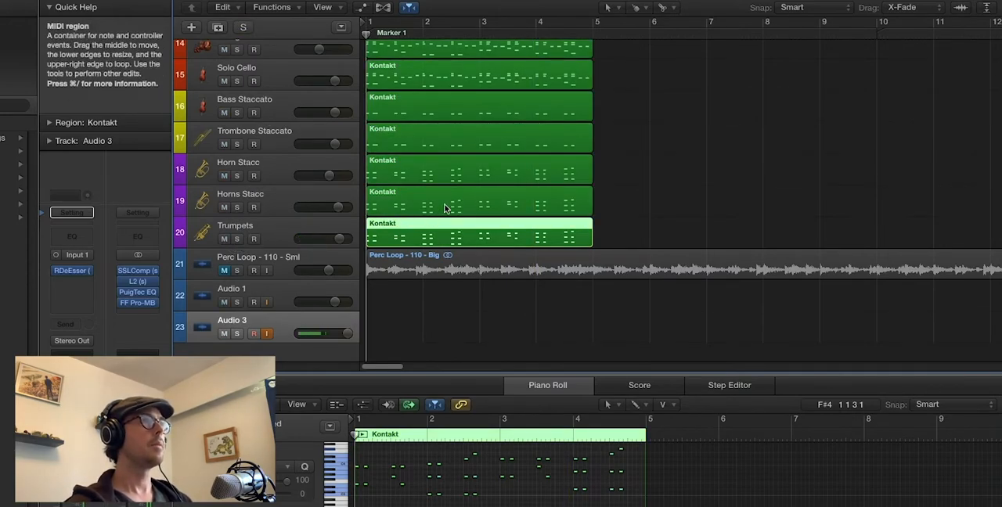
Play all the tracks together with the brass layers from the start, then return the playhead to bar 1
{"action": "key", "text": "super+Up"}
{"action": "key", "text": "super+Up"}
{"action": "key", "text": "super+Up"}
{"action": "key", "text": "super+Up"}
{"action": "key", "text": "super+Up"}
{"action": "key", "text": "super+Up"}
{"action": "key", "text": "space"}
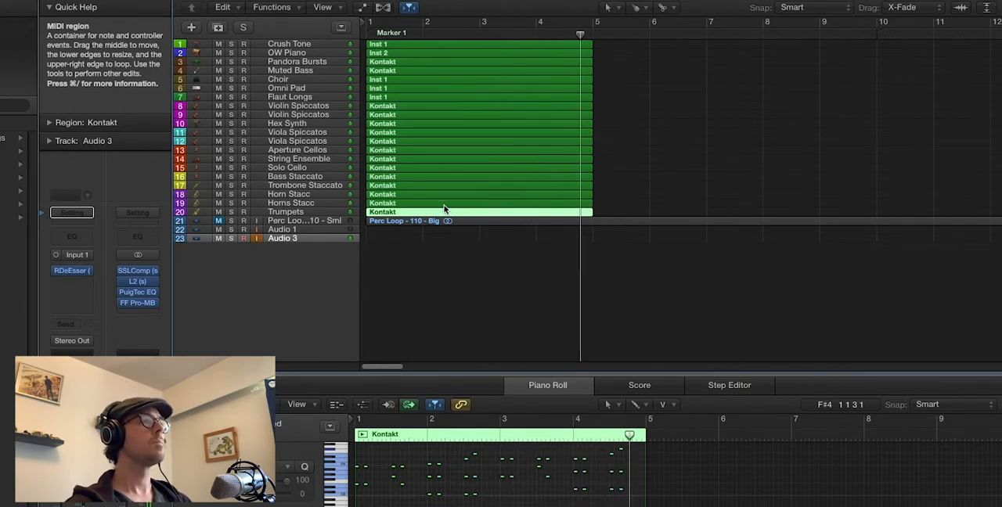
{"action": "key", "text": "Return"}
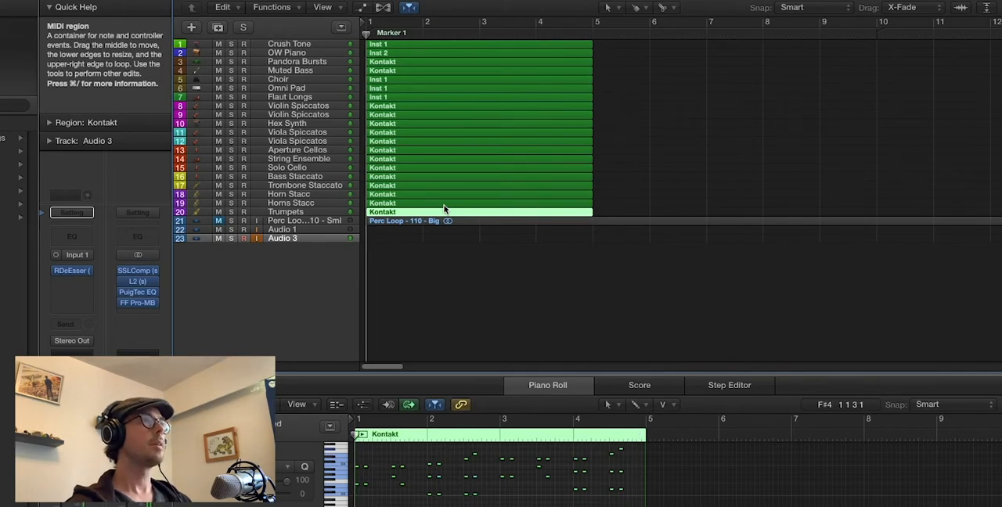
Unmute the Perc Loop - 110 - Sml track
{"action": "key", "text": "super+Down"}
{"action": "key", "text": "super+Down"}
{"action": "key", "text": "super+Down"}
{"action": "key", "text": "super+Down"}
{"action": "key", "text": "super+Down"}
{"action": "key", "text": "super+Down"}
{"action": "key", "text": "super+Down"}
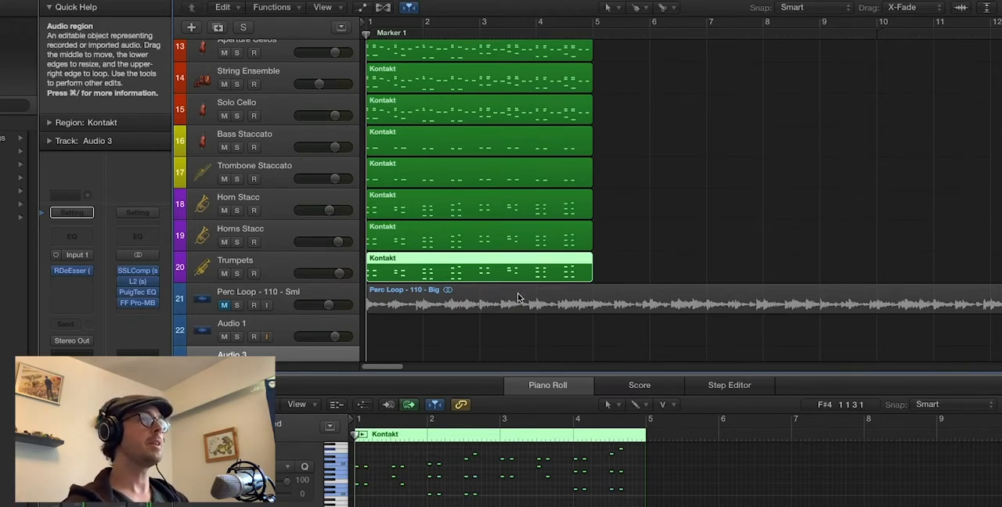
{"action": "scroll", "coordinate": [469, 298], "scroll_direction": "down", "scroll_amount": 3}
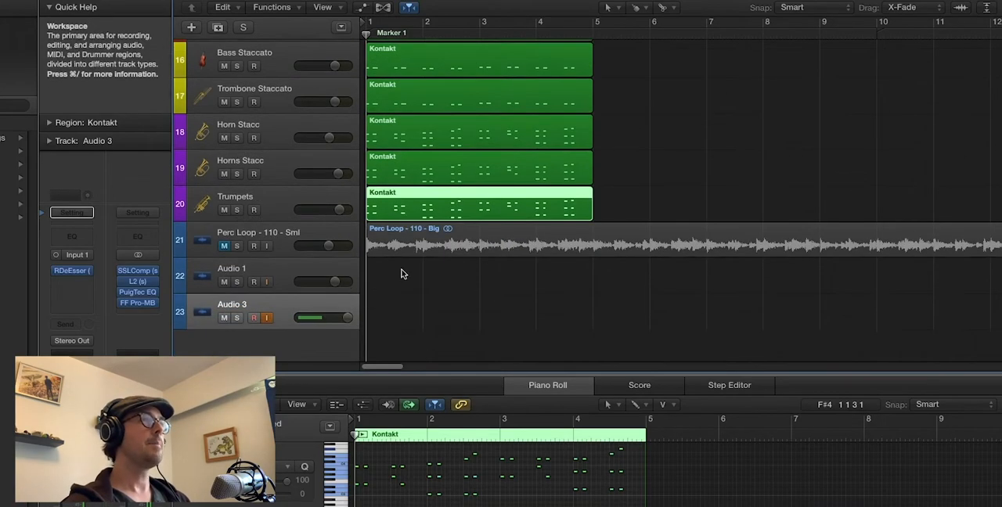
{"action": "left_click", "coordinate": [224, 248]}
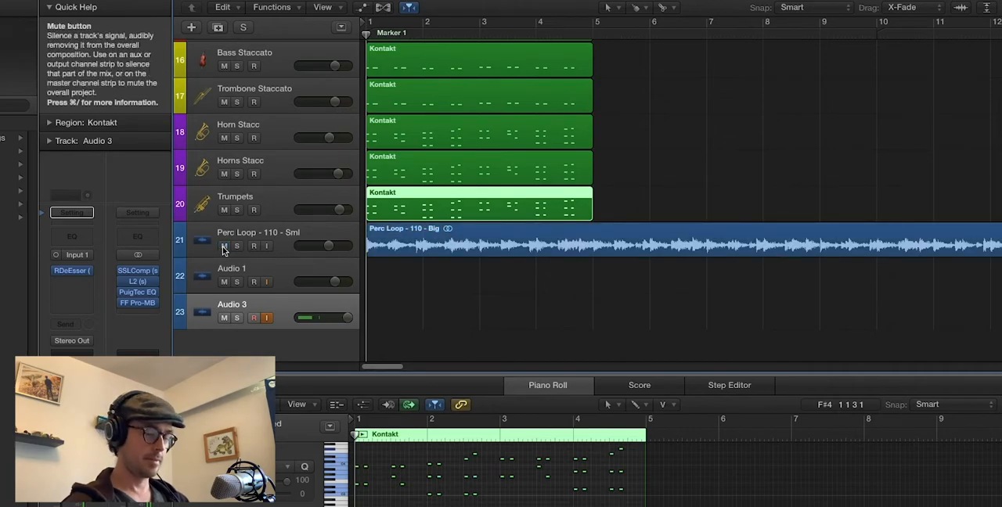
Select the regions on instrument tracks 1 to 20 and repeat them three times so they extend to bar 17
{"action": "key", "text": "super+Up"}
{"action": "key", "text": "super+Up"}
{"action": "key", "text": "super+Up"}
{"action": "key", "text": "super+Up"}
{"action": "key", "text": "super+Left"}
{"action": "key", "text": "super+Left"}
{"action": "key", "text": "super+Left"}
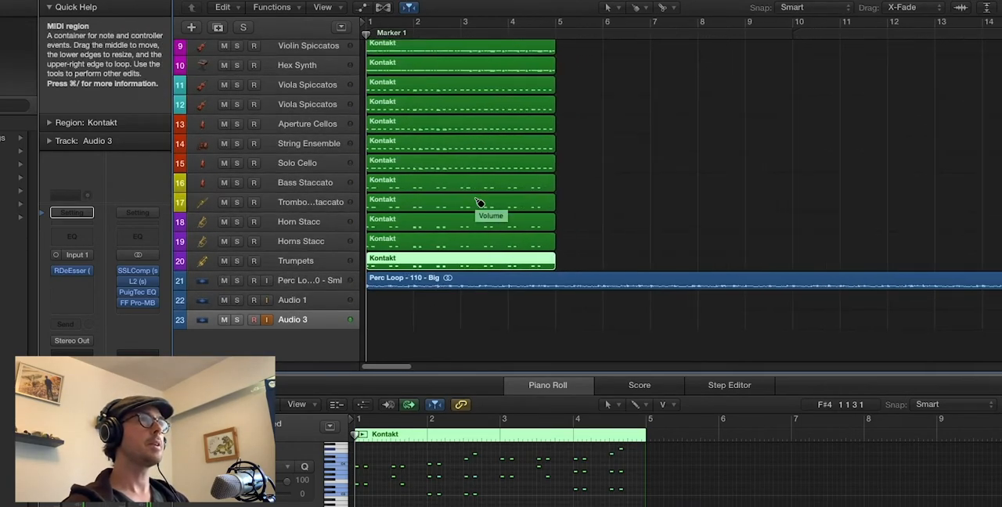
{"action": "key", "text": "super+Left"}
{"action": "key", "text": "super+Left"}
{"action": "key", "text": "super+Up"}
{"action": "key", "text": "super+Up"}
{"action": "key", "text": "super+Up"}
{"action": "left_click_drag", "start_coordinate": [456, 212], "coordinate": [403, 41]}
{"action": "key", "text": "super+r"}
{"action": "key", "text": "super+r"}
{"action": "key", "text": "super+r"}
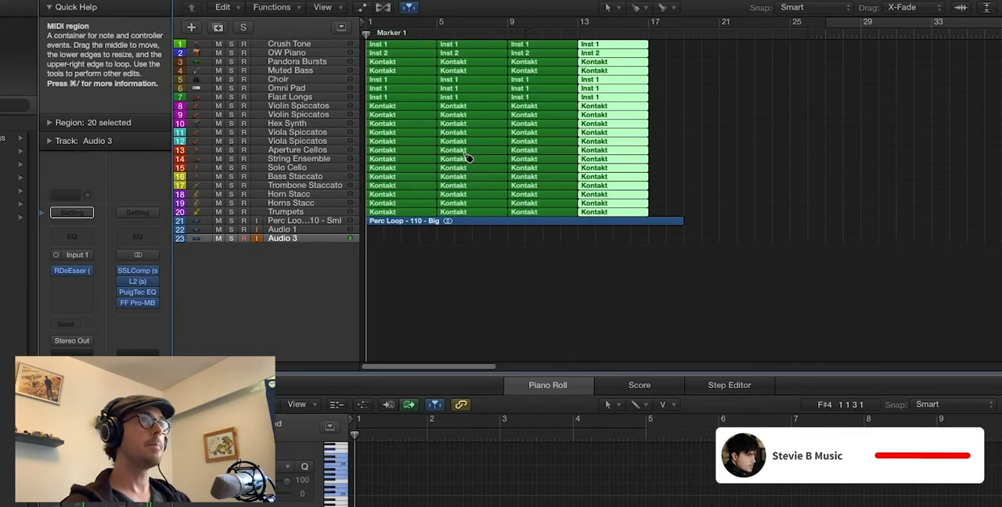
Play the extended arrangement with the percussion loop from the start, then return the playhead to bar 1
{"action": "key", "text": "space"}
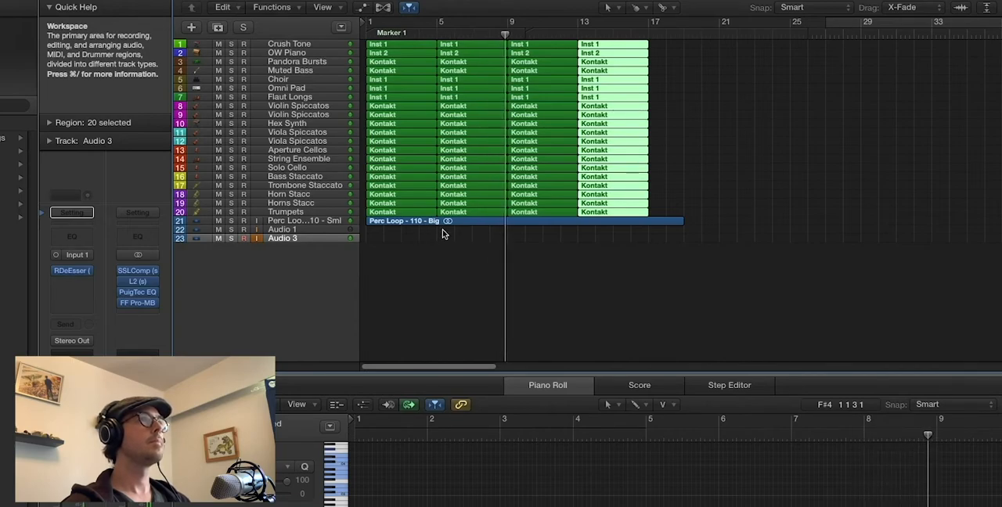
{"action": "scroll", "coordinate": [525, 251], "scroll_direction": "up", "scroll_amount": 5}
{"action": "key", "text": "Return"}
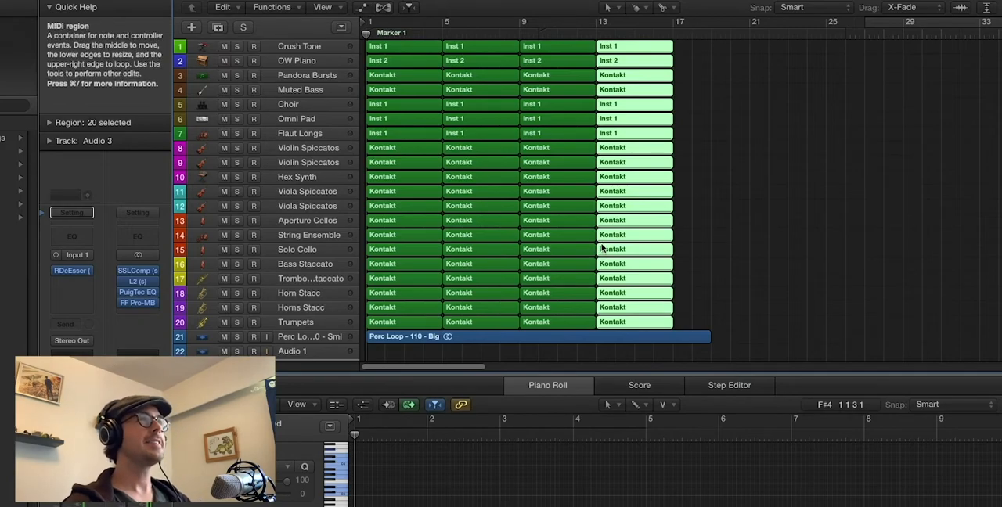
{"action": "scroll", "coordinate": [603, 248], "scroll_direction": "down", "scroll_amount": 3}
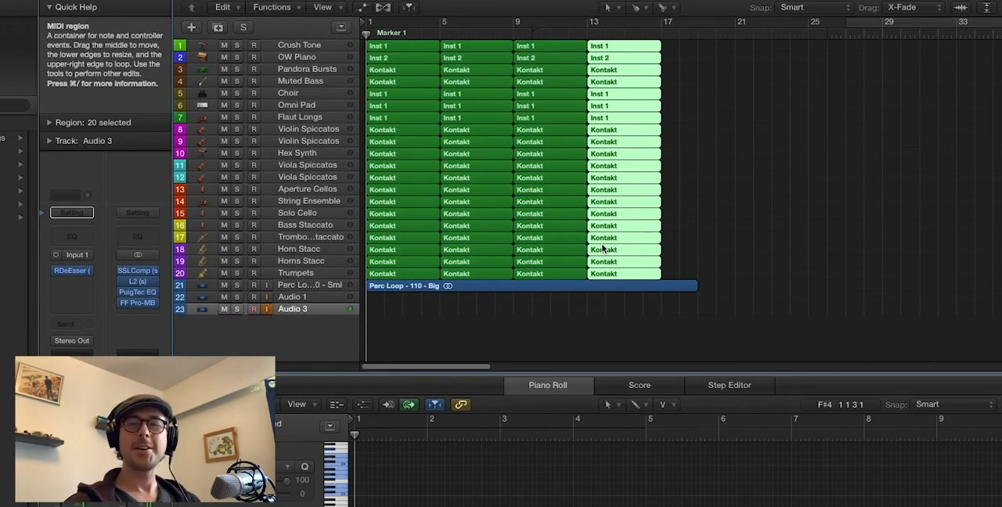